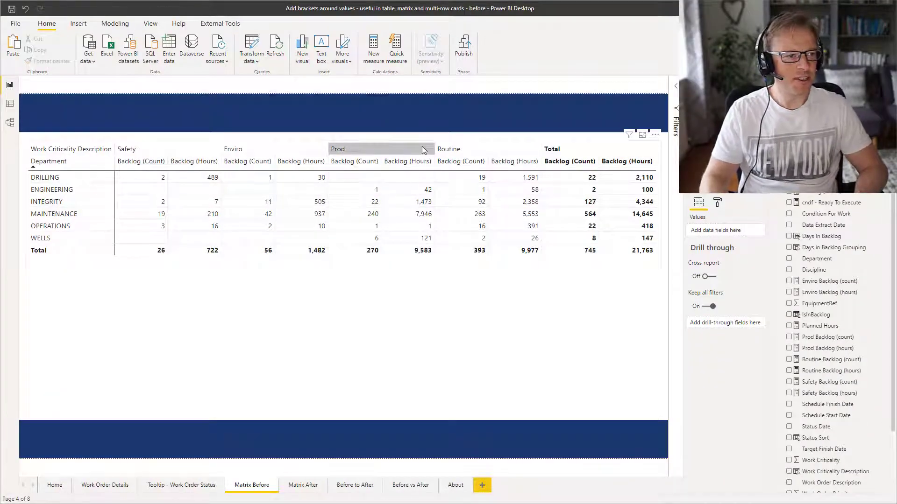
Compare the Matrix Before and After pages, then select the matrix on the Before to After page
left_click(423, 145)
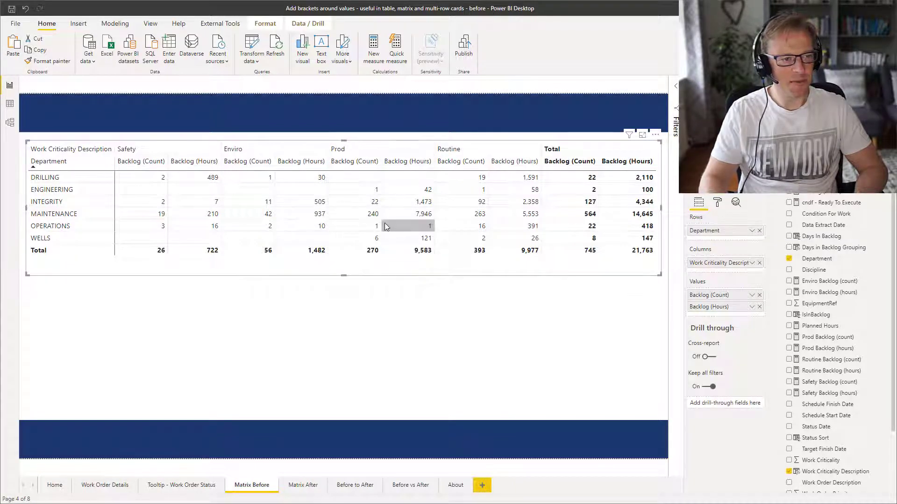
left_click(410, 485)
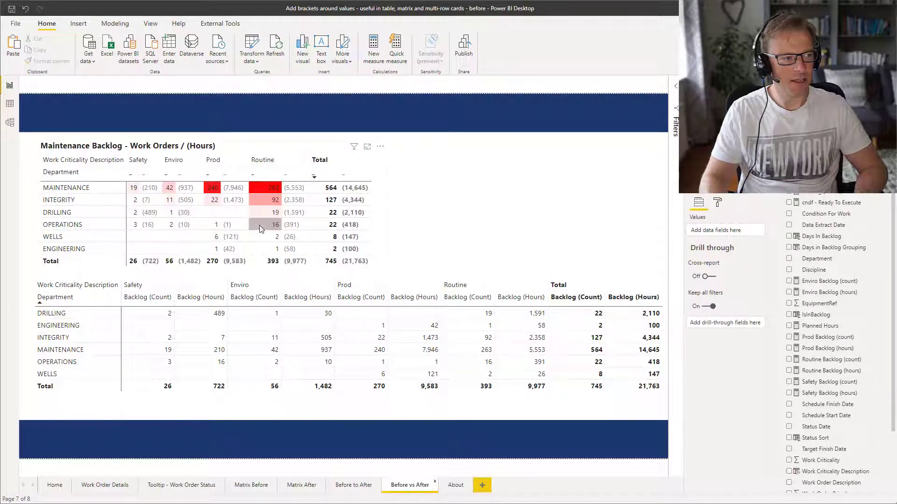
left_click(303, 487)
left_click(261, 487)
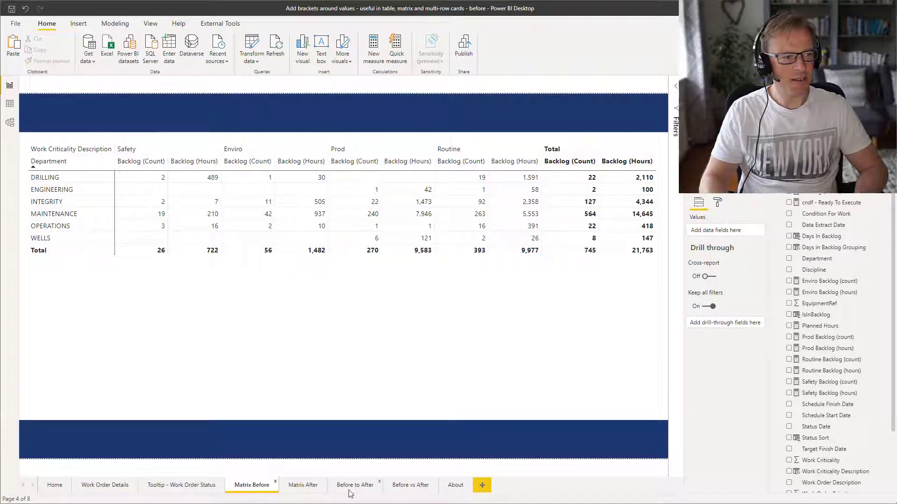
left_click(602, 279)
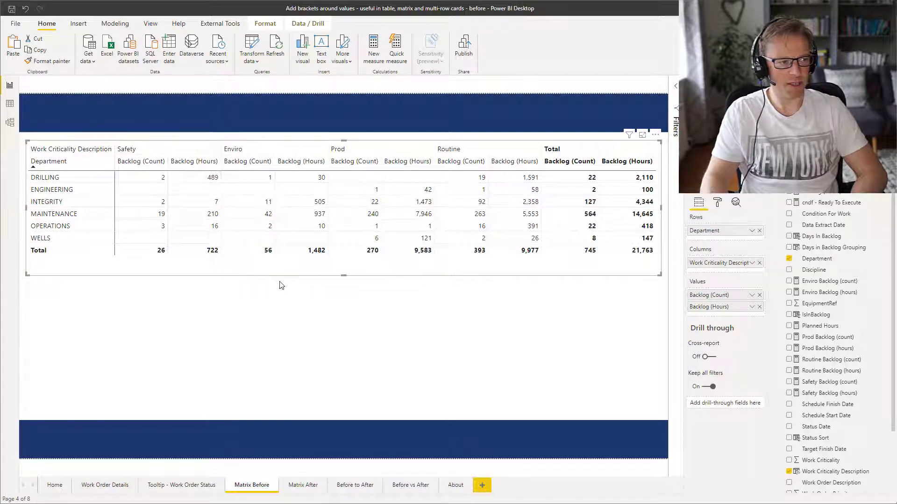
left_click(362, 491)
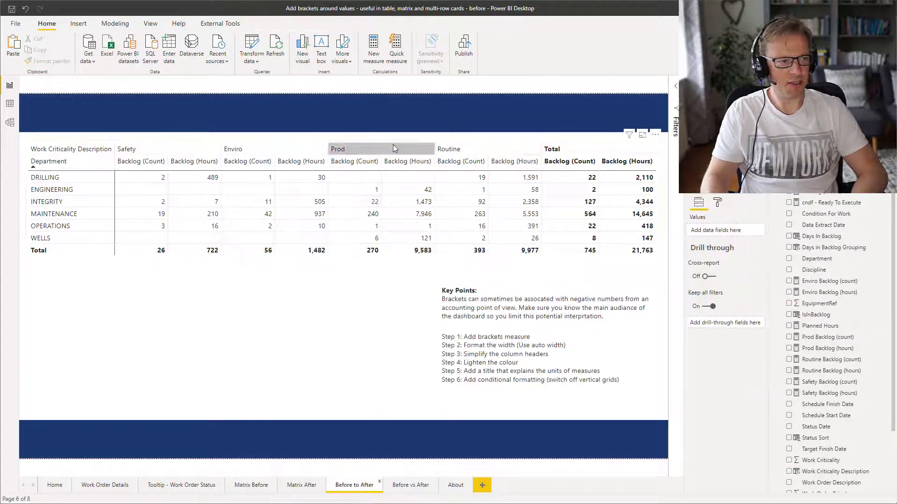
left_click(395, 144)
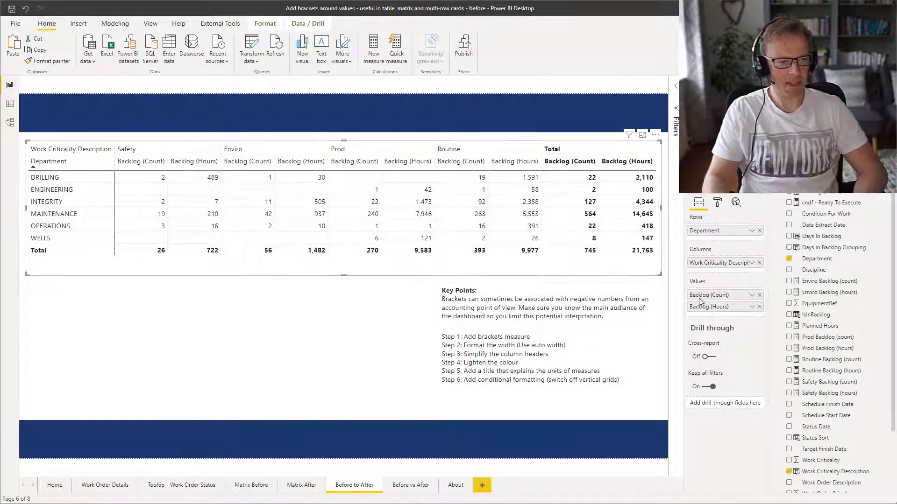
Open the Backlog (Hours) Text with Brackets measure and expand its six-line IF/FORMAT formula
left_click(840, 194)
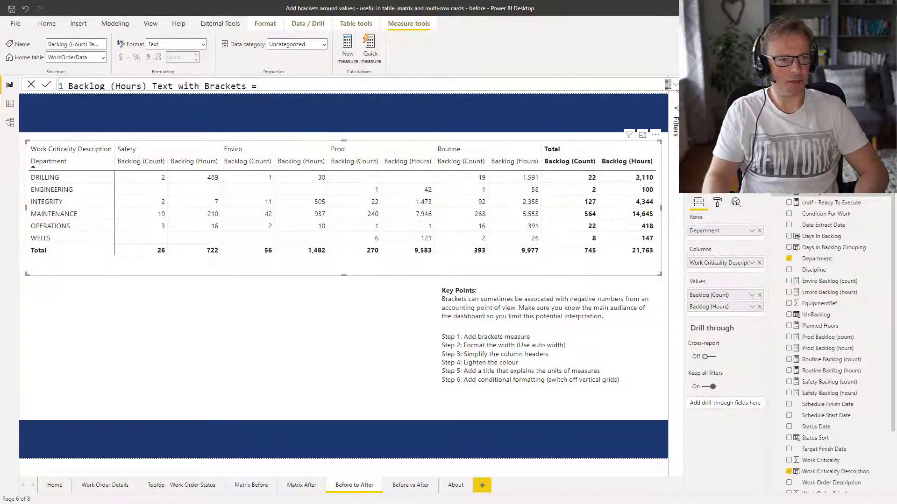
left_click(667, 84)
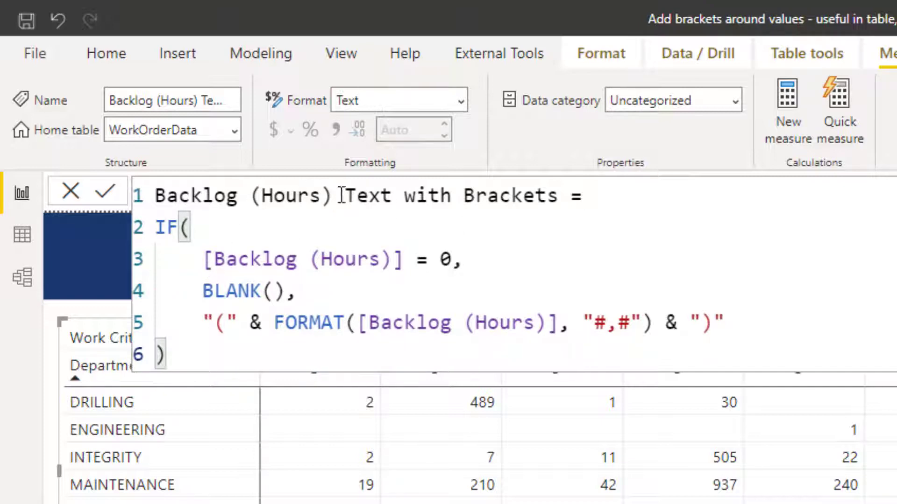
left_click(210, 259)
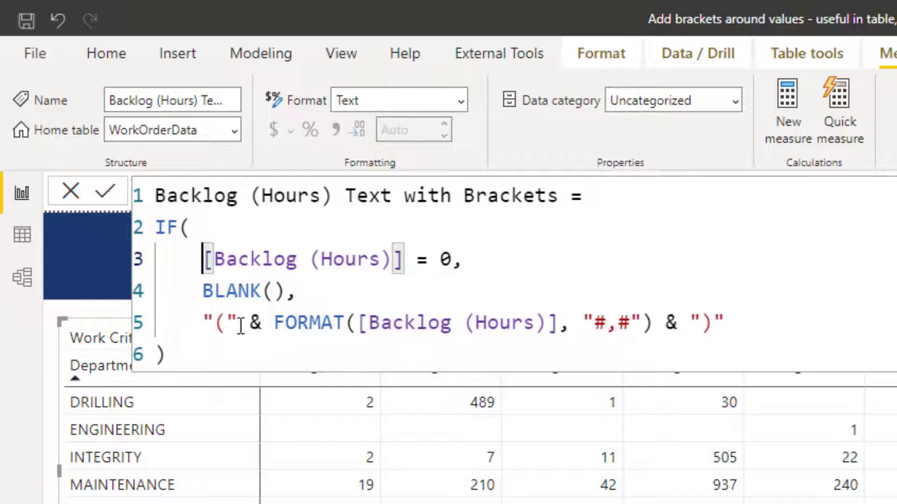
left_click_drag(252, 322, 264, 322)
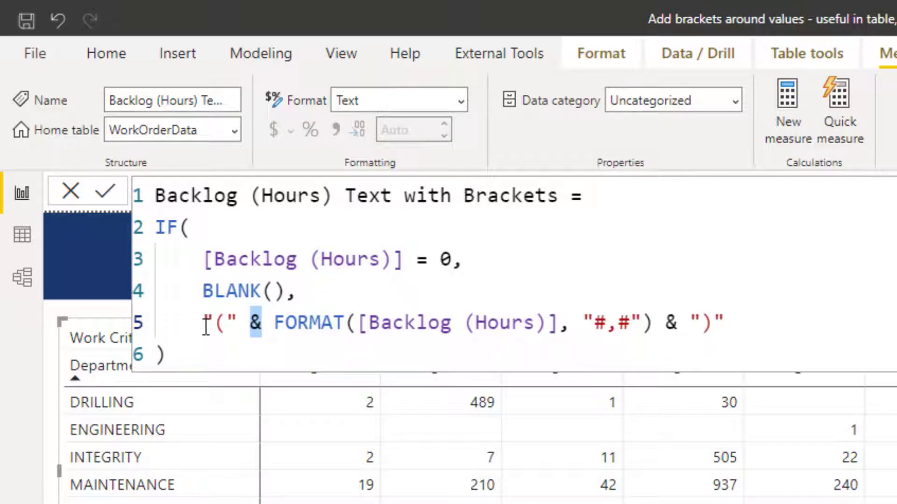
left_click_drag(205, 325, 237, 322)
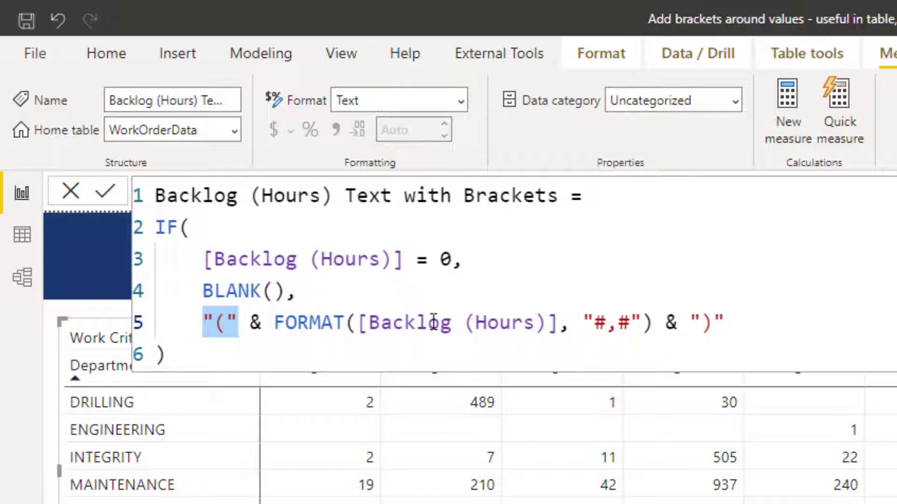
left_click(359, 322)
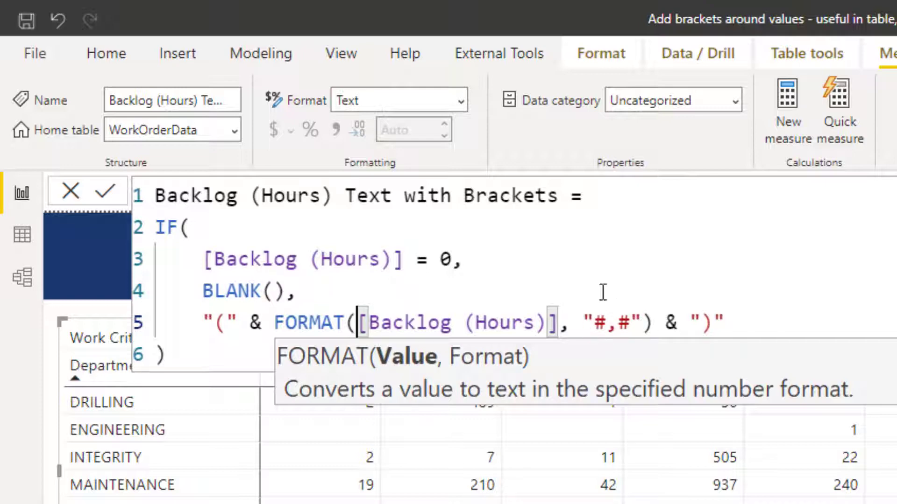
left_click_drag(597, 321, 633, 322)
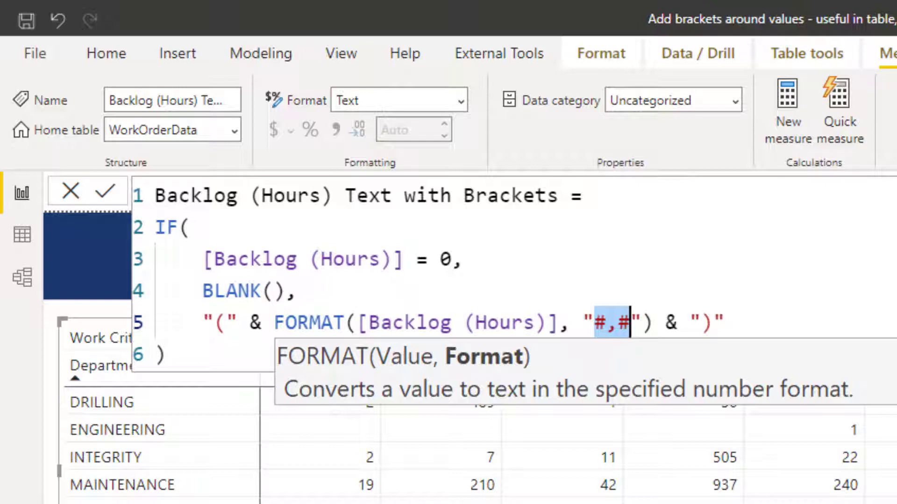
left_click(657, 324)
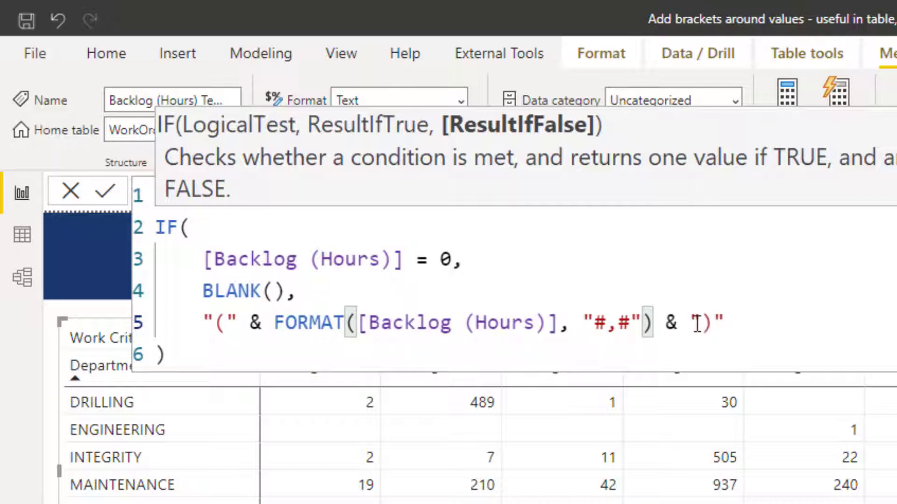
left_click_drag(690, 324, 724, 324)
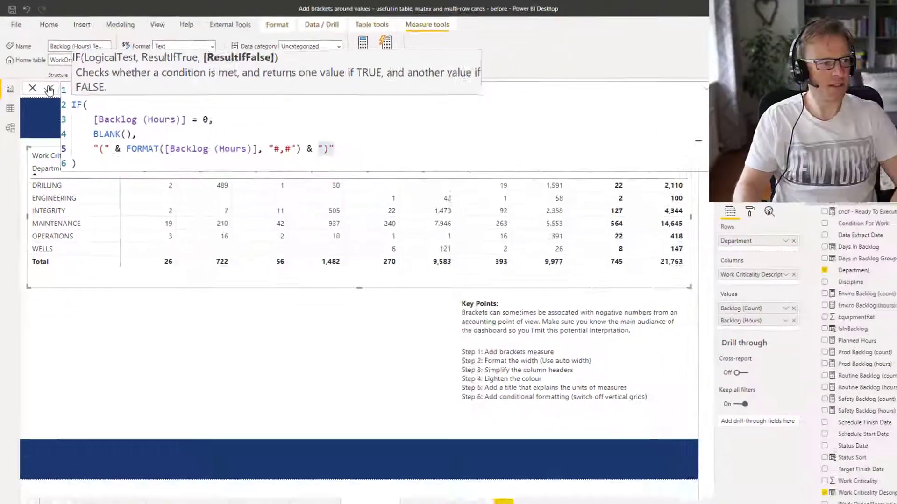
Commit the bracket measure and swap it in for Backlog (Hours) in the matrix values
left_click(49, 89)
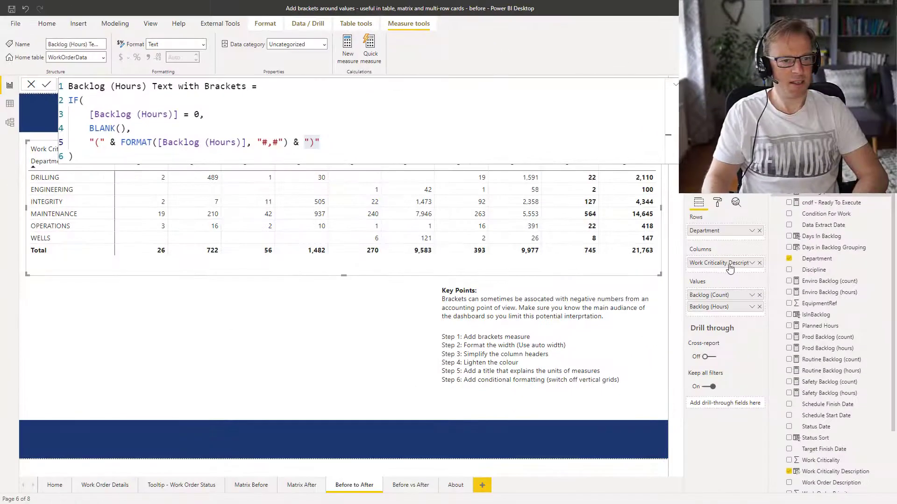
left_click_drag(818, 204, 760, 318)
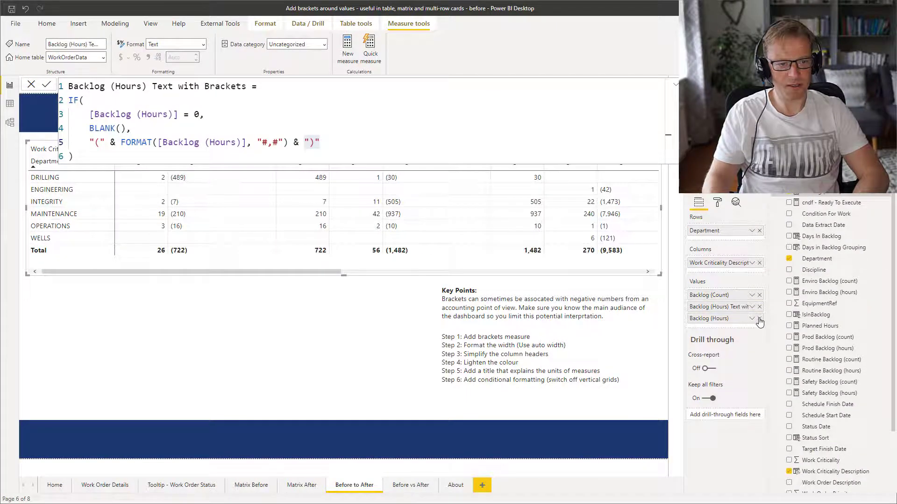
left_click(760, 318)
left_click(675, 88)
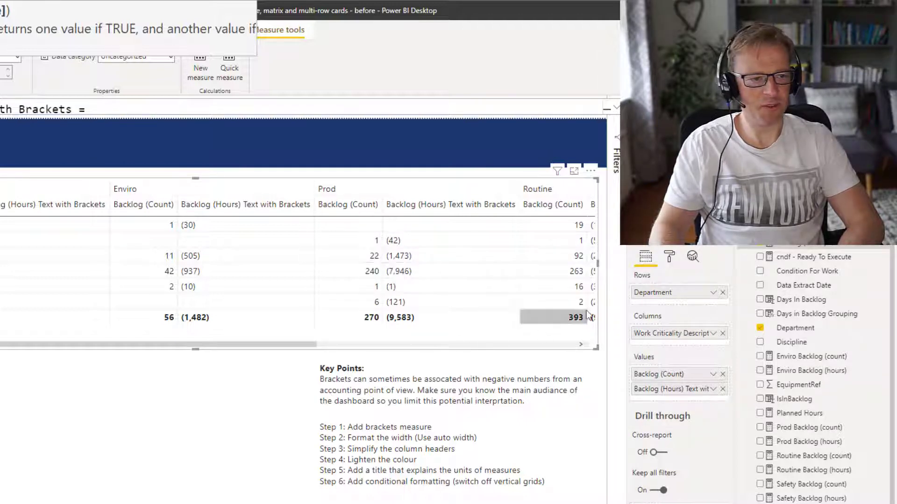
Search the matrix's format settings for 'auto' to reach Auto-size column width
left_click(673, 259)
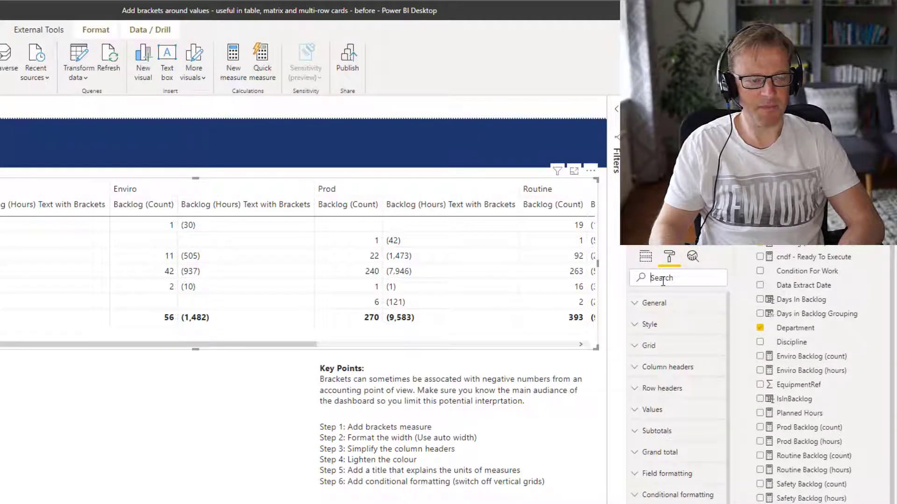
left_click(645, 258)
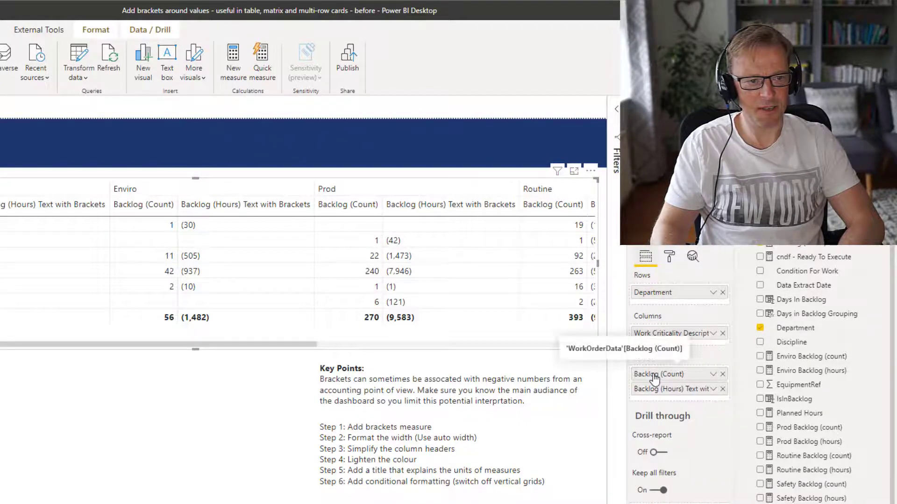
left_click(669, 256)
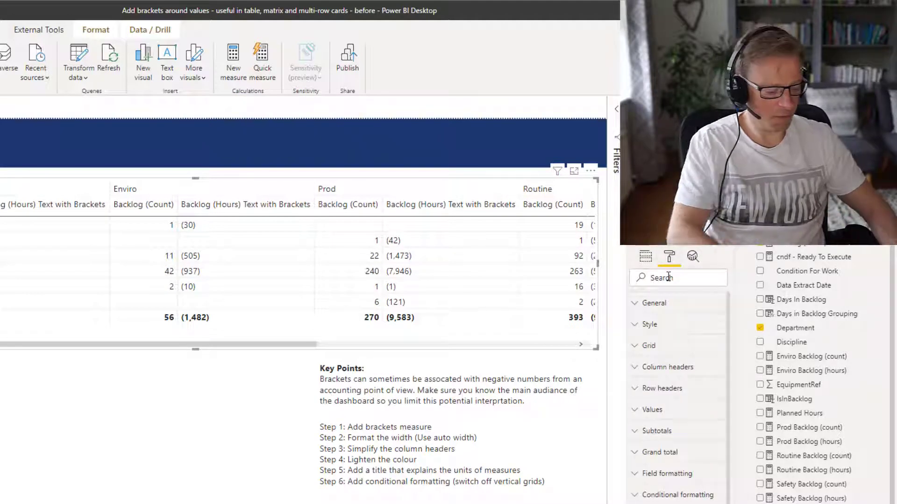
type("auto")
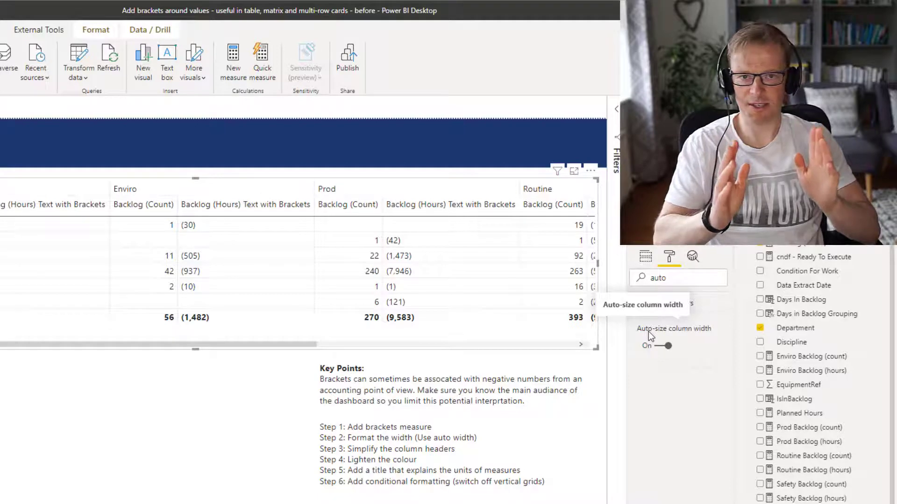
Rename the Backlog (Count) value field to (000,000)
left_click(646, 257)
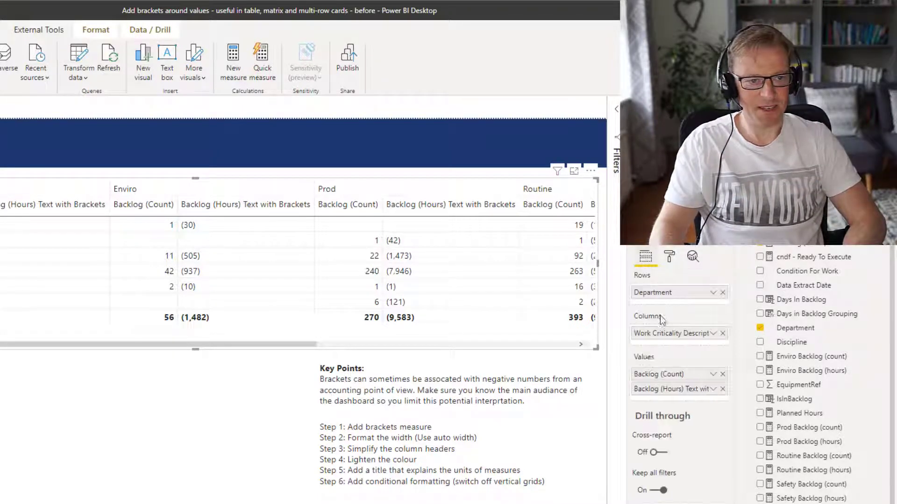
double_click(646, 375)
key("ctrl+c")
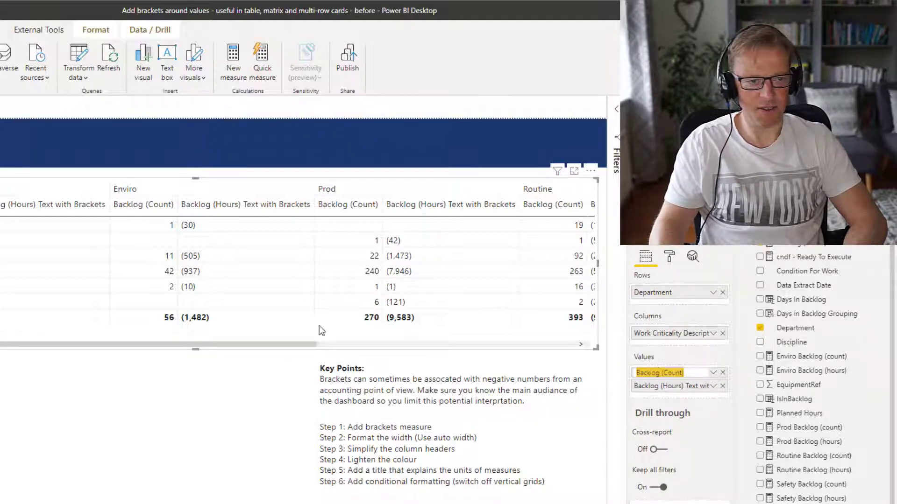
left_click_drag(245, 344, 497, 375)
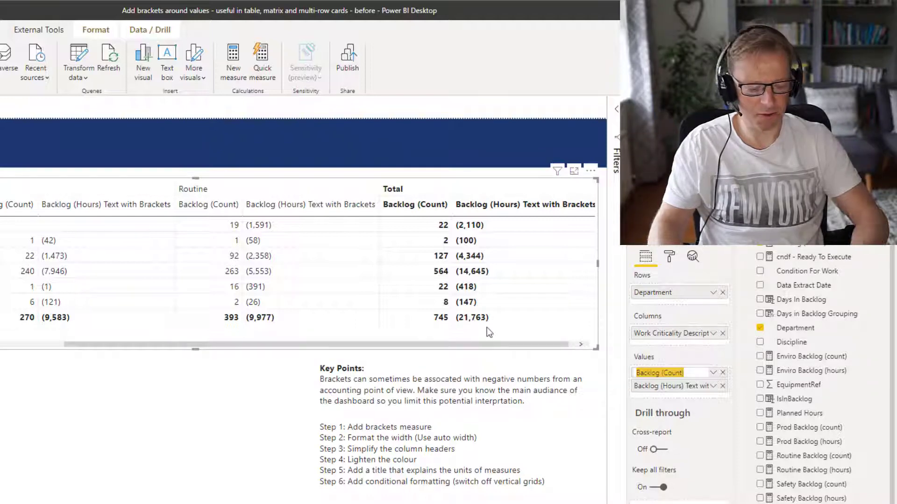
key("BackSpace")
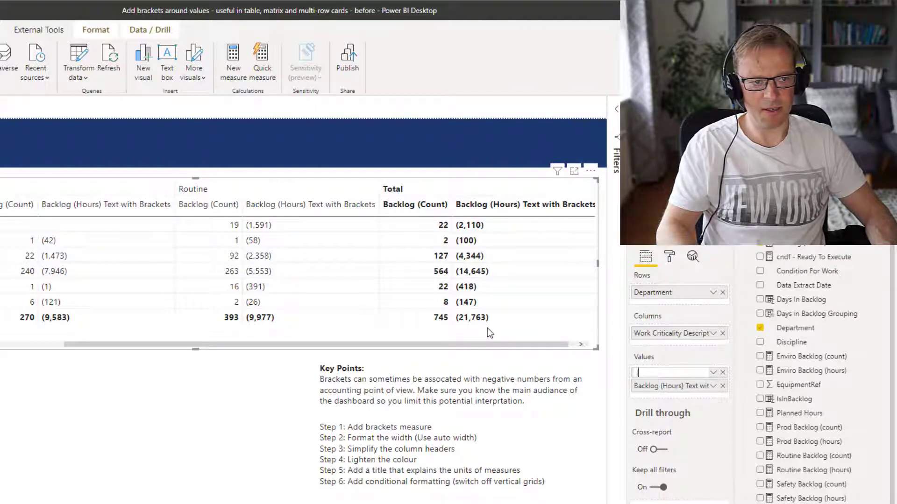
type("(")
type("000")
type("m")
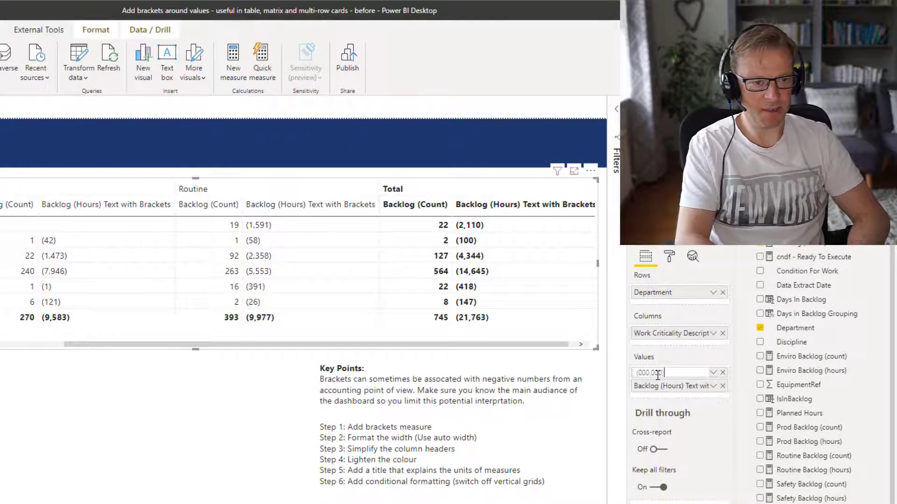
key("Return")
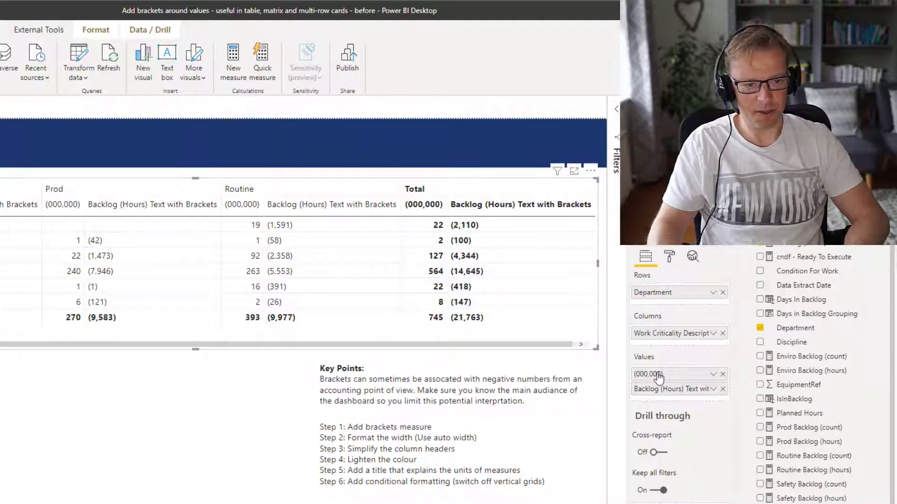
Rename the bracketed hours value field to (000,000) as well
double_click(650, 393)
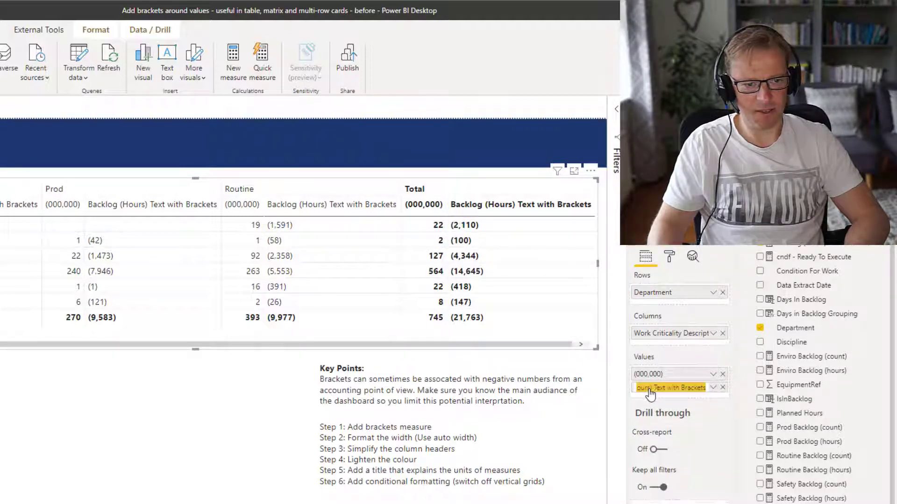
type("(00")
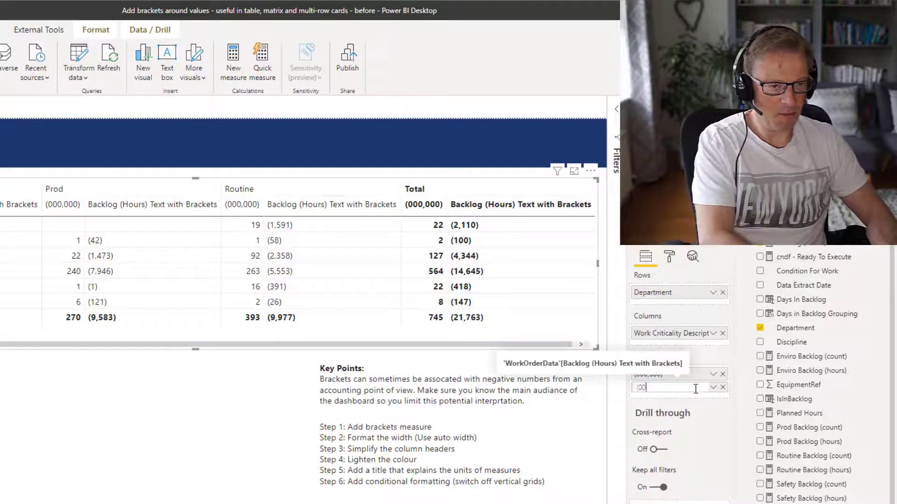
type("0,000")
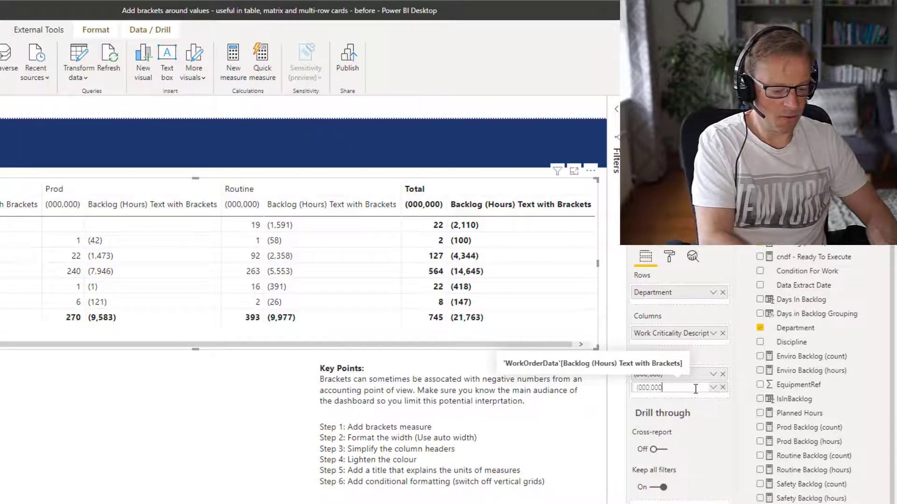
type(")")
key("Return")
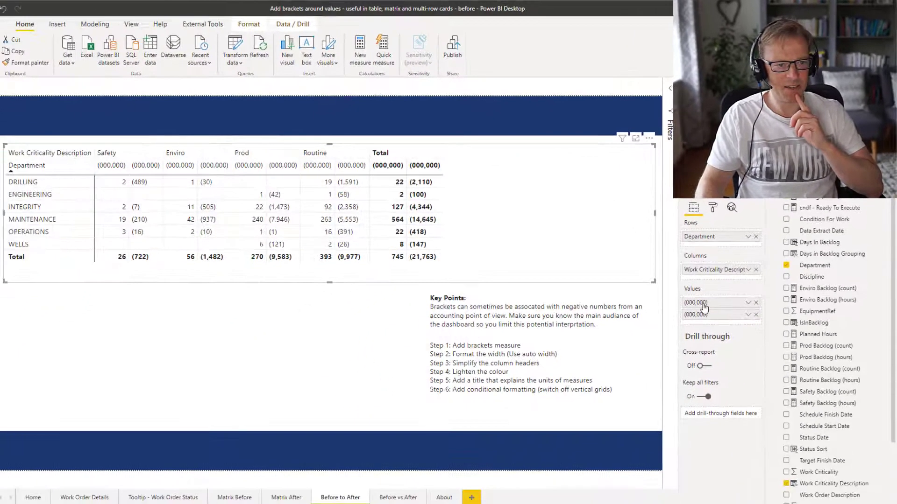
double_click(704, 303)
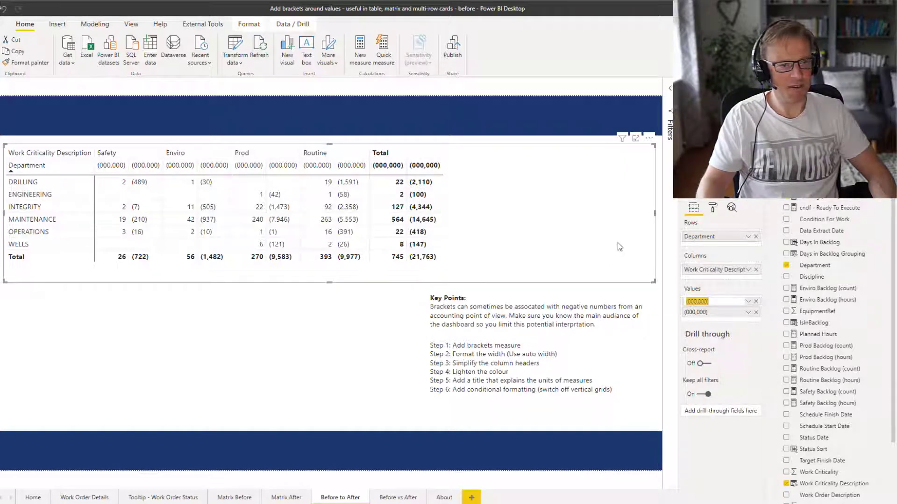
key("ctrl+v")
key("Return")
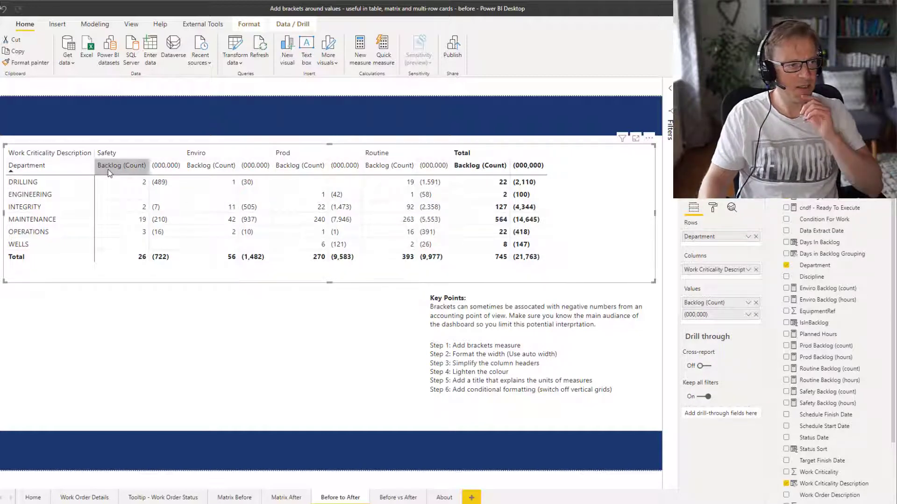
double_click(706, 303)
type("(000")
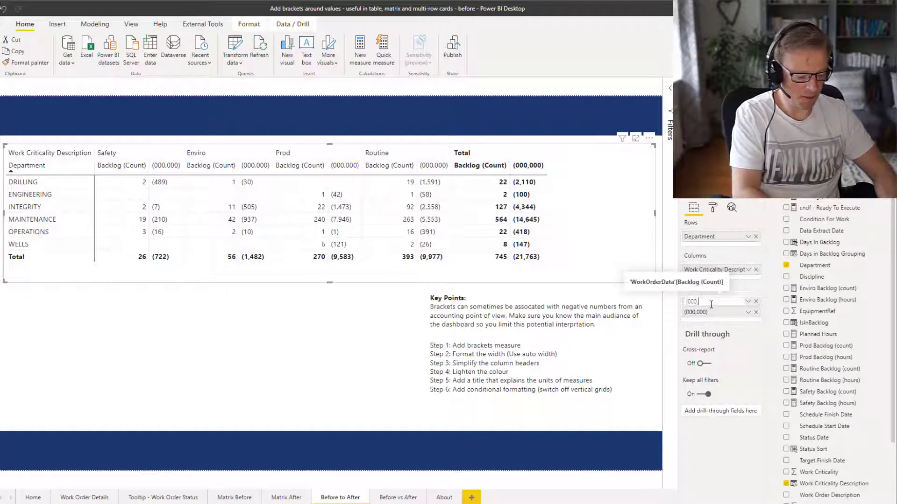
type(",000)")
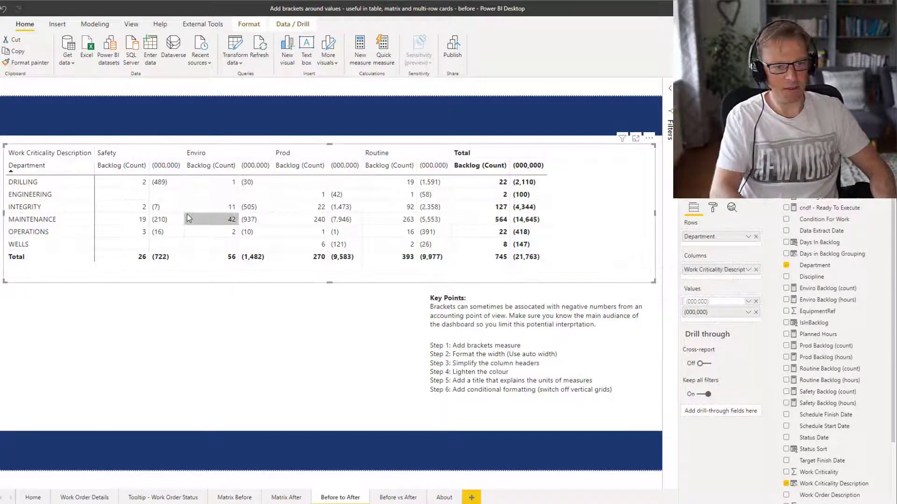
key("Return")
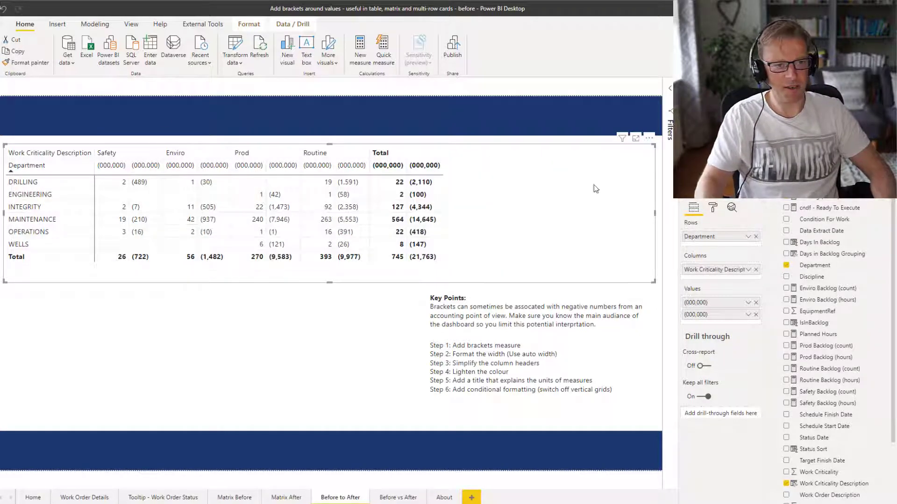
Search the matrix format settings for 'auto' again
left_click(714, 209)
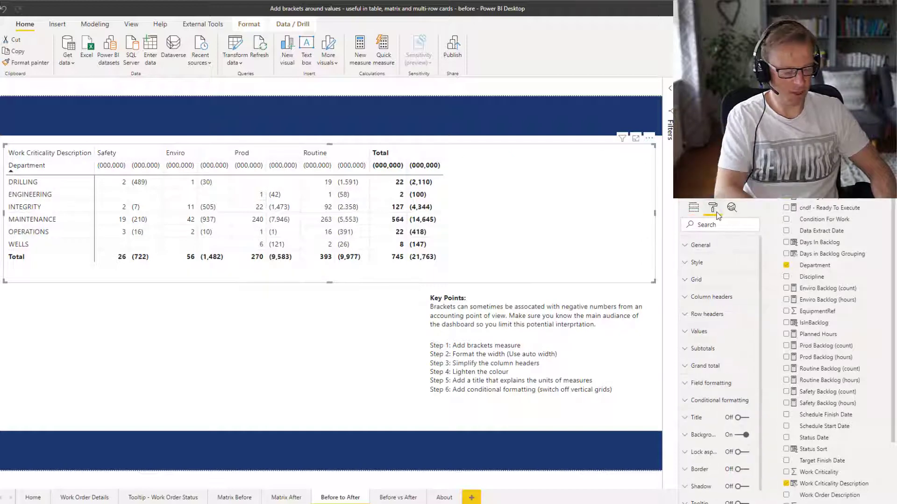
left_click(708, 226)
type("auto")
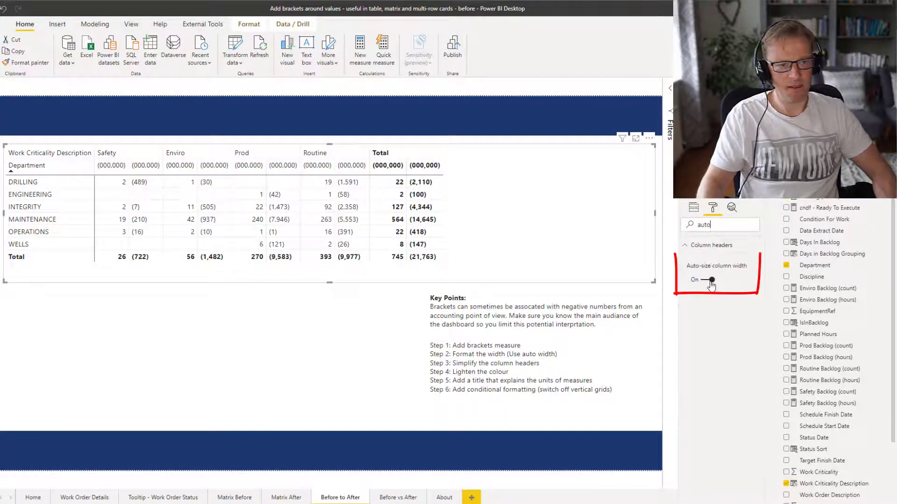
Clear the count field's custom name so it reverts to Backlog (Count)
left_click(694, 209)
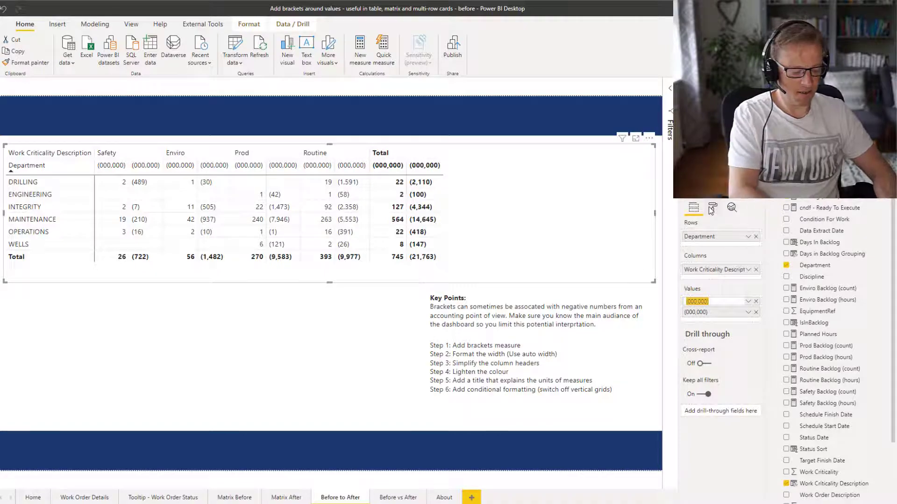
key("BackSpace")
key("Return")
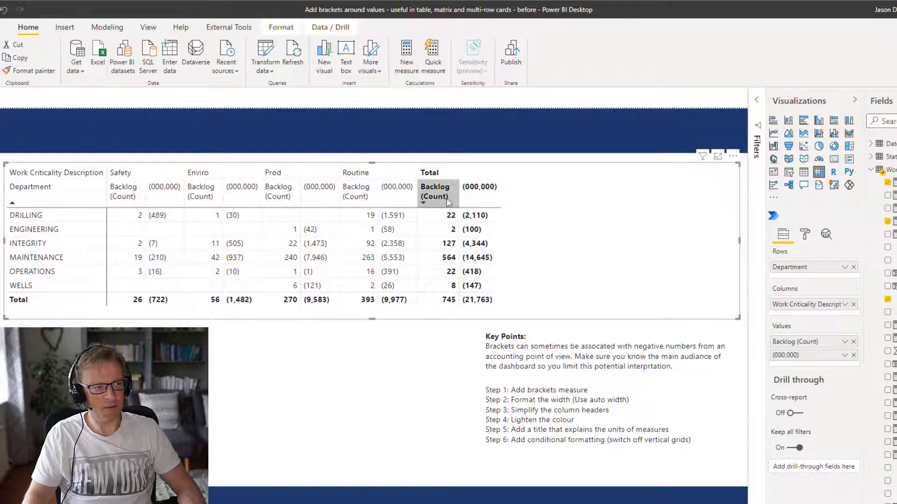
Reset the hours field header to its original measure name
double_click(795, 355)
key("BackSpace")
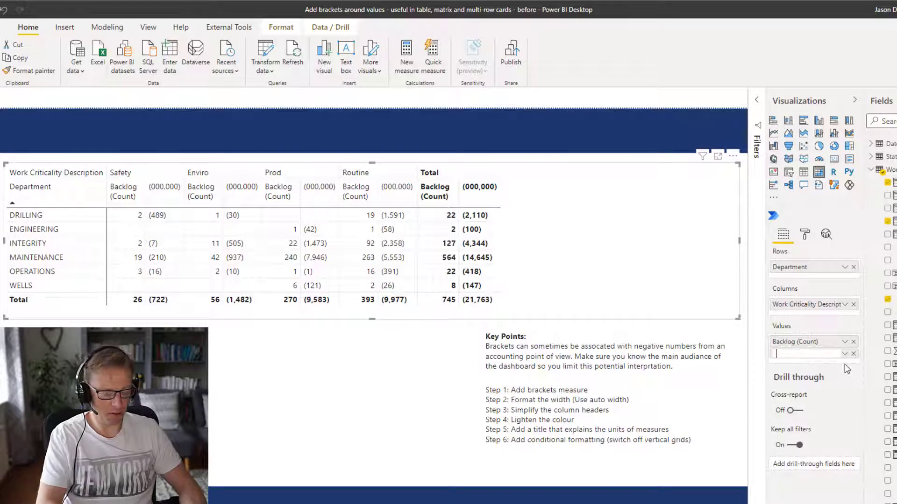
key("Return")
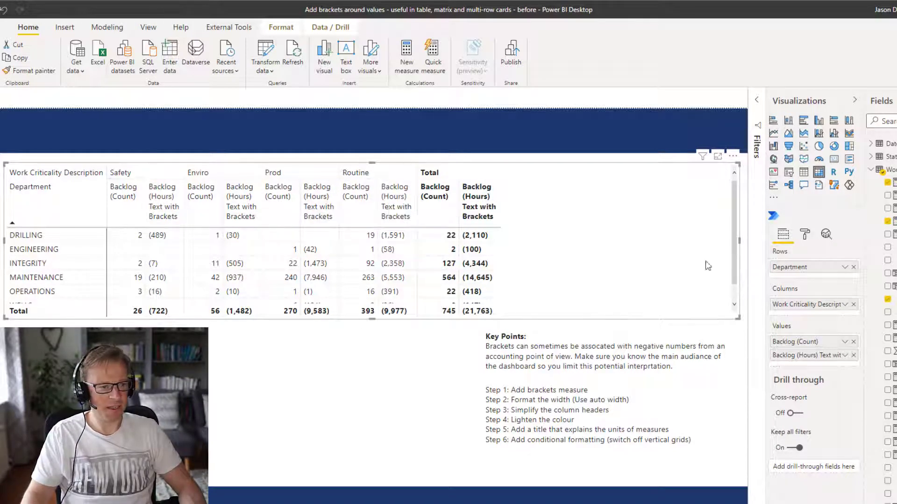
Rename both the Backlog (Count) and bracketed hours value fields to '-'
double_click(807, 344)
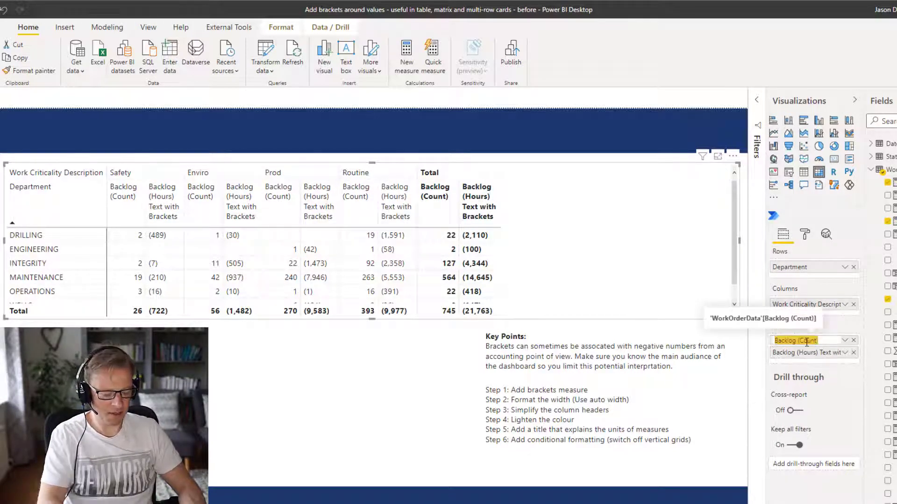
key("BackSpace")
type("-")
key("Return")
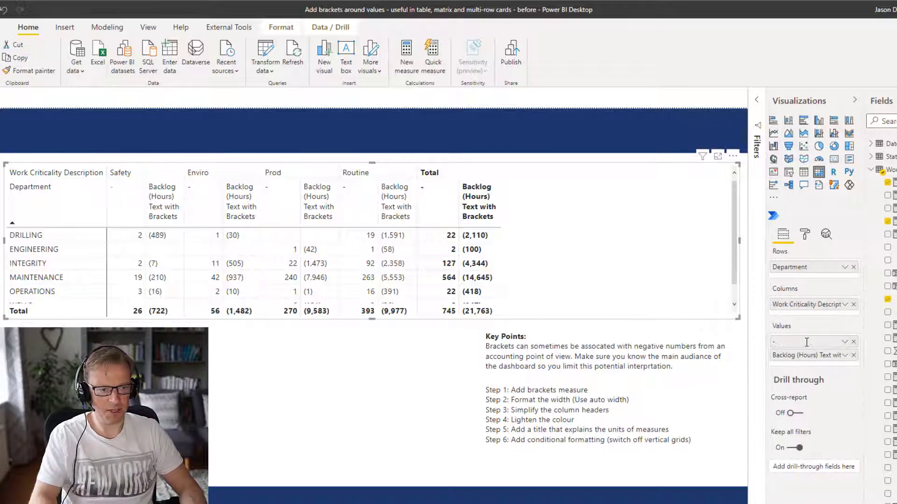
double_click(783, 358)
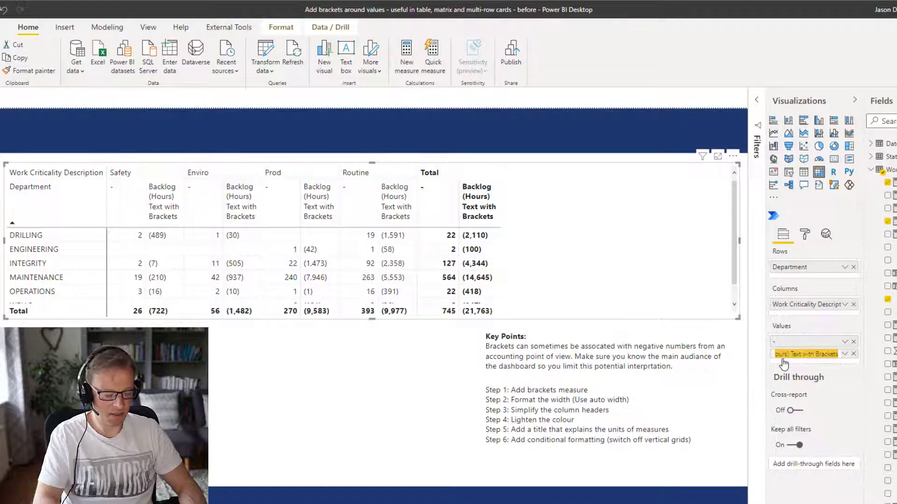
type("-")
key("Return")
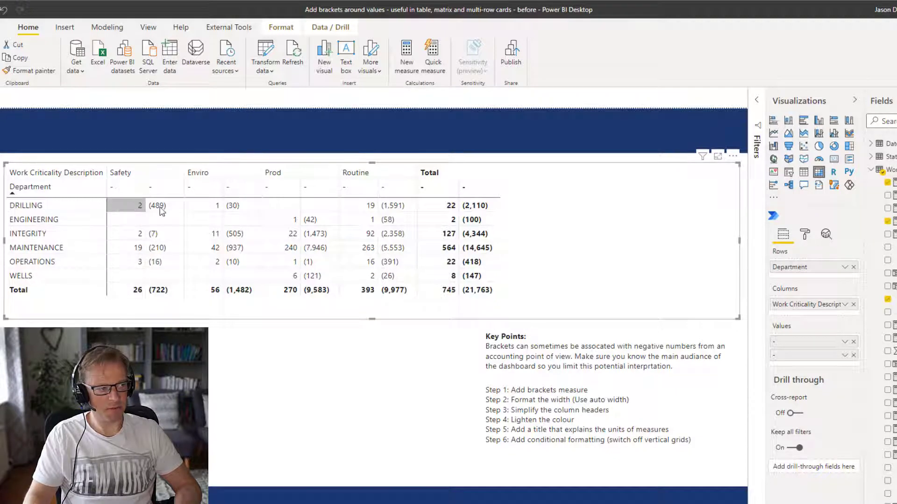
Switch the matrix Title on in the Format pane, following the Step 5 title note
left_click(804, 234)
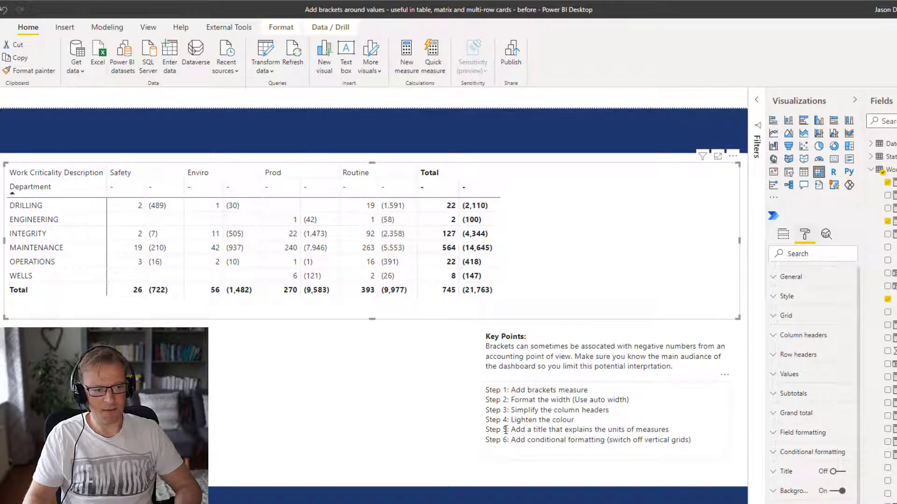
left_click_drag(514, 430, 684, 430)
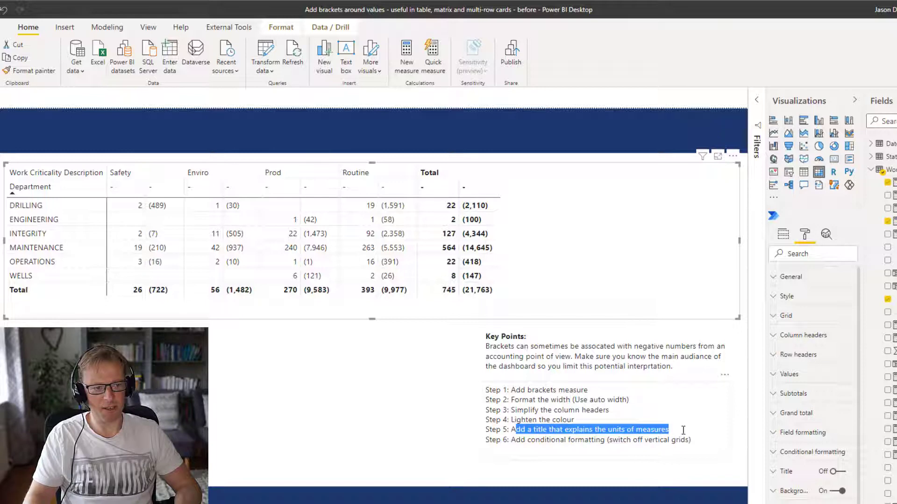
left_click(581, 430)
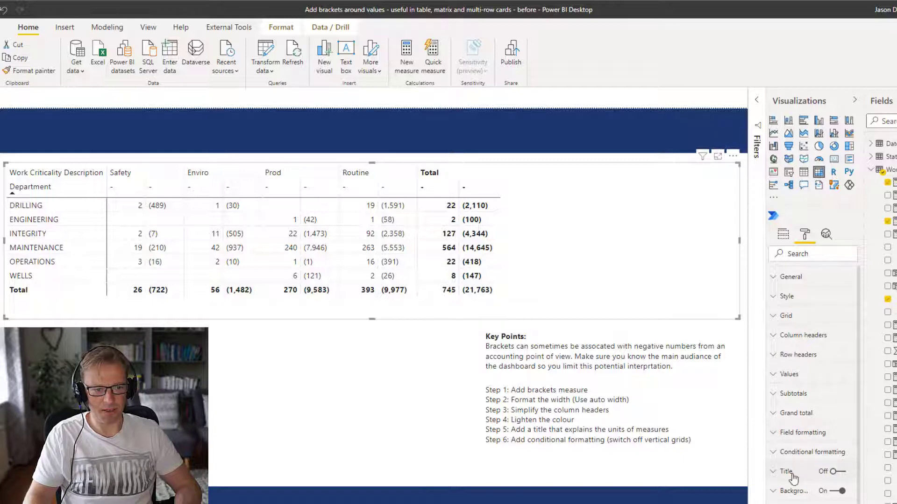
left_click(833, 473)
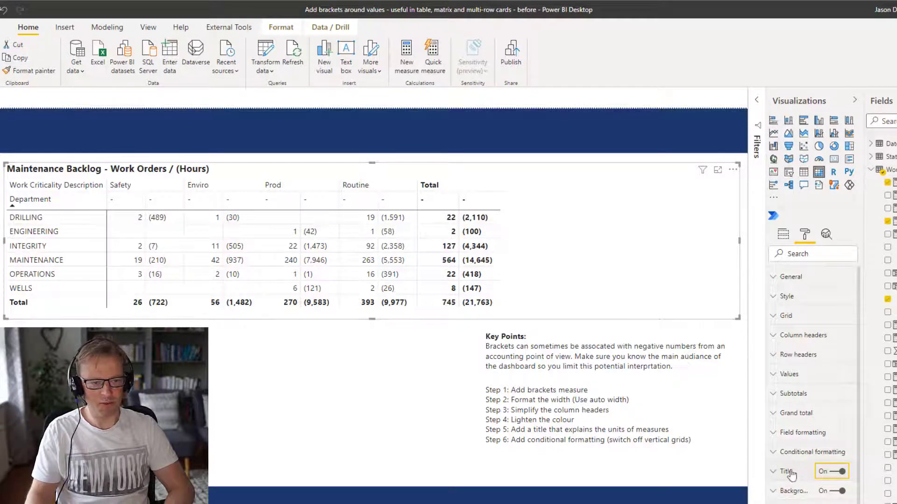
In Field formatting for the bracketed hours field, try a grey background, then revert to white
scroll(861, 402, "down", 1)
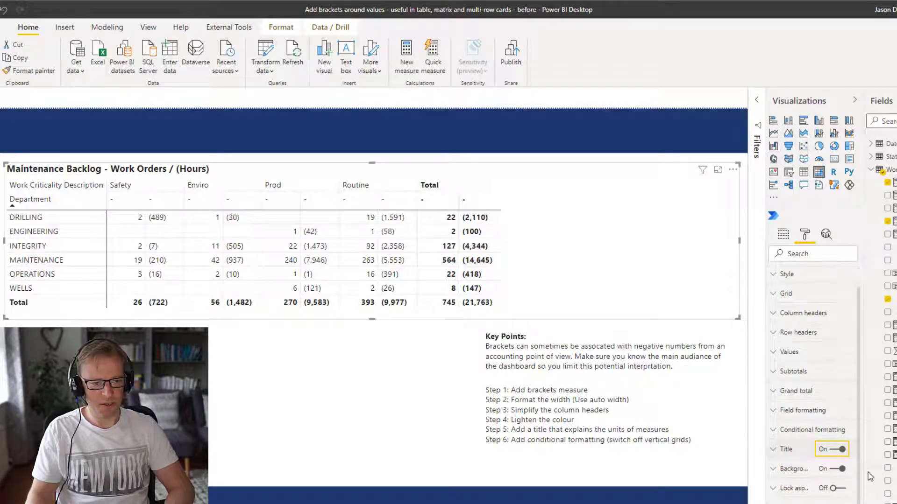
left_click(776, 412)
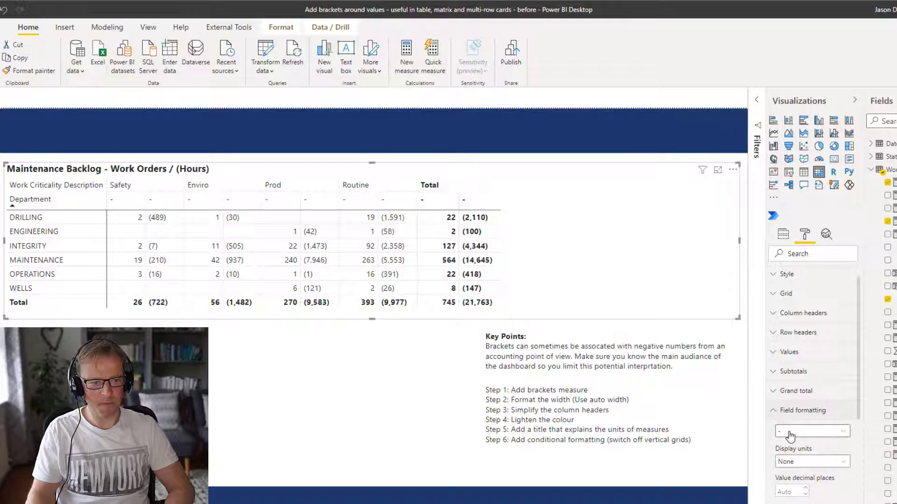
left_click(789, 432)
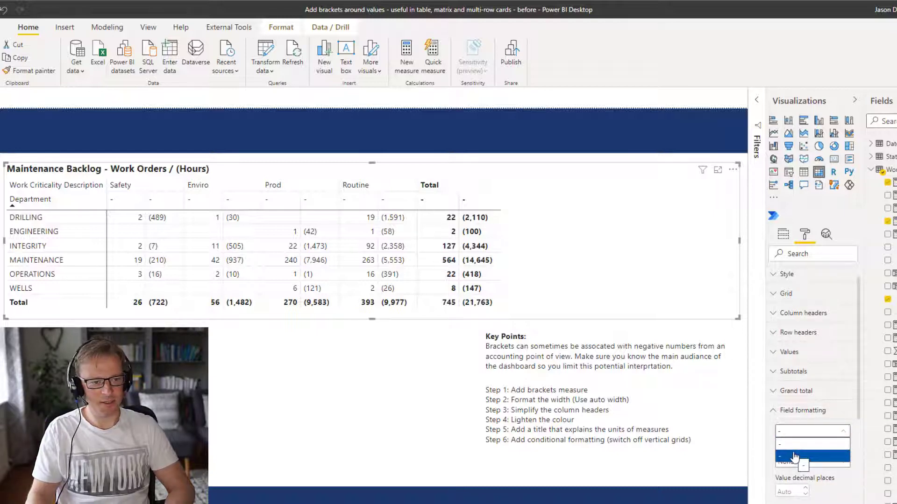
left_click(795, 457)
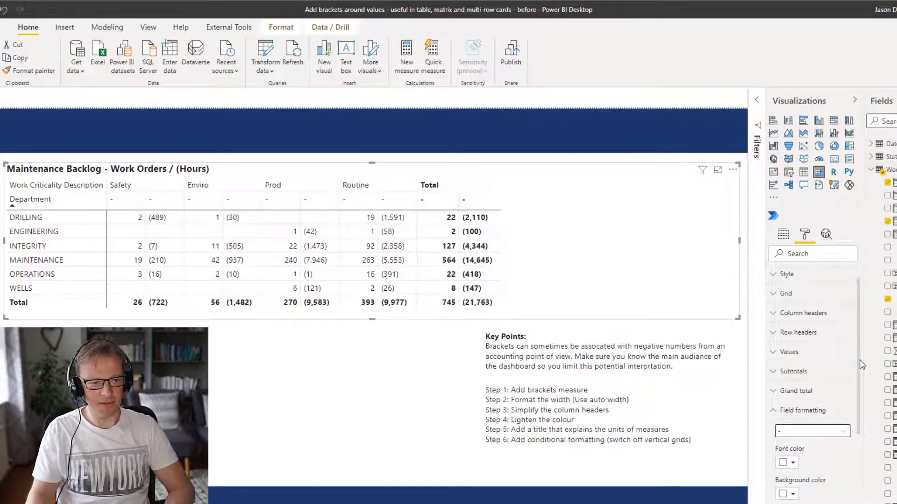
left_click_drag(859, 365, 866, 438)
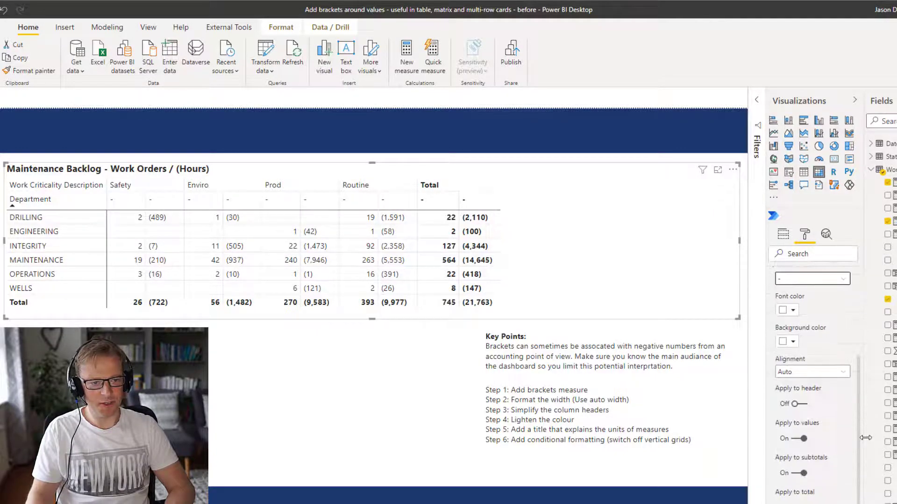
left_click(791, 341)
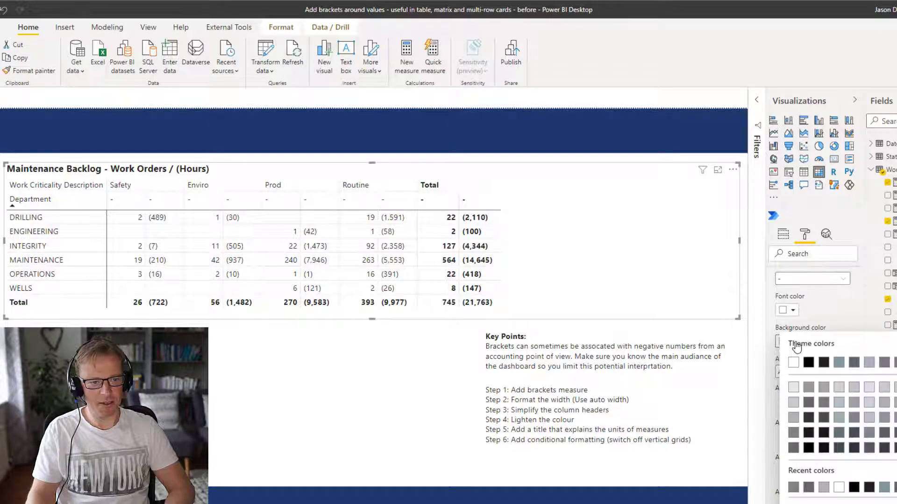
left_click(795, 403)
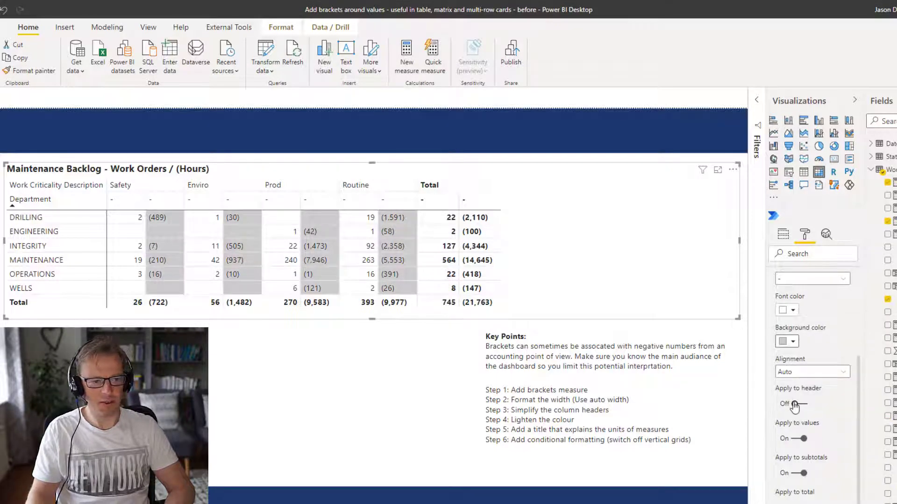
left_click(795, 404)
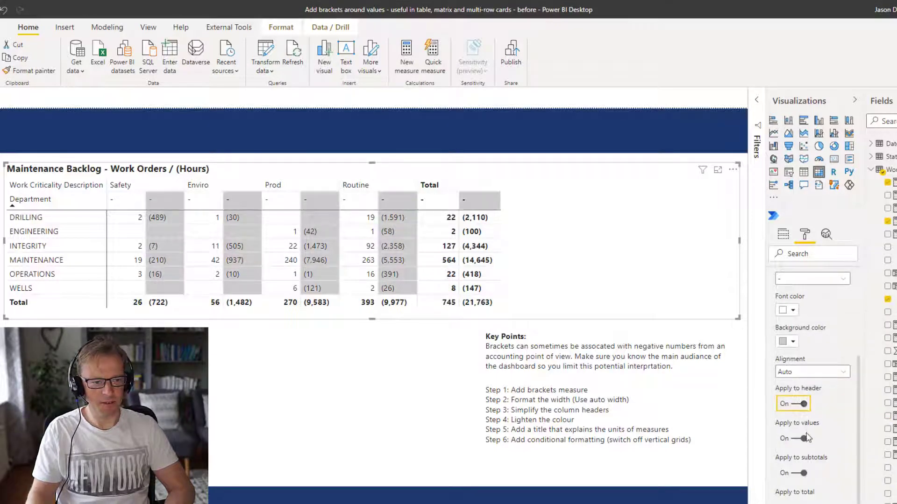
left_click(795, 343)
left_click(793, 362)
Set the bracketed hours font color to grey
left_click(793, 312)
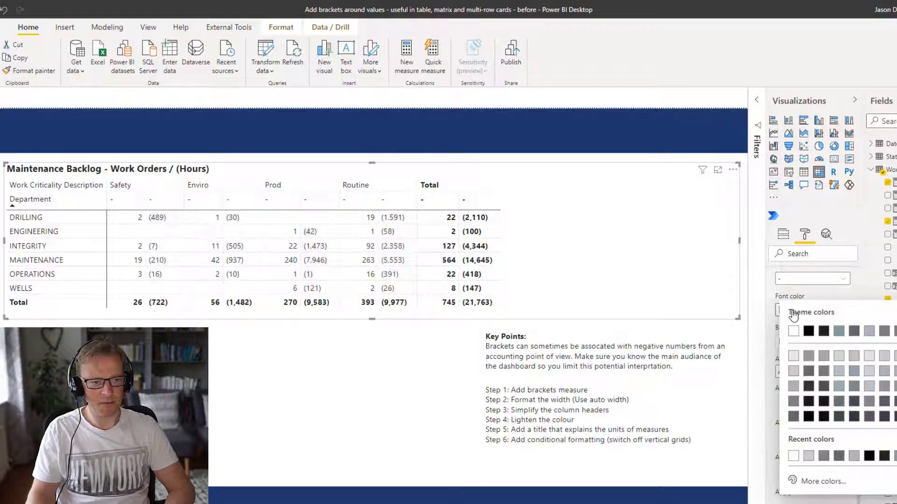
left_click(794, 386)
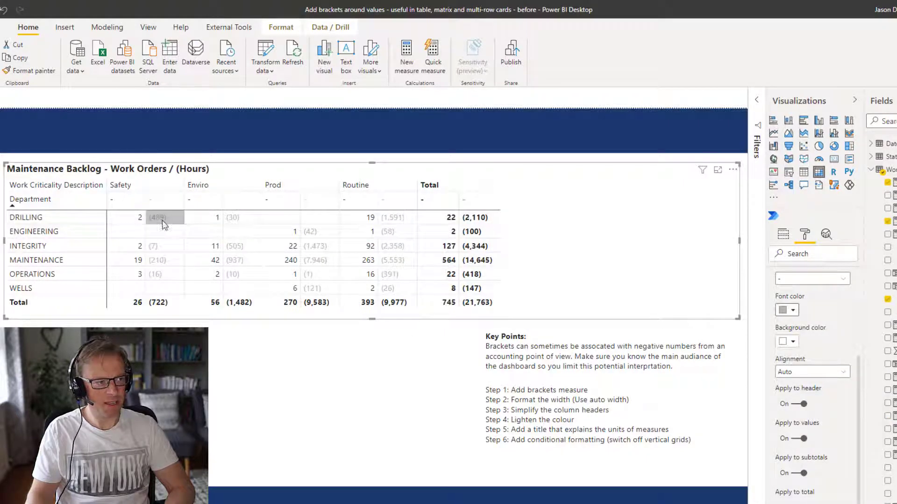
left_click(794, 312)
left_click(793, 404)
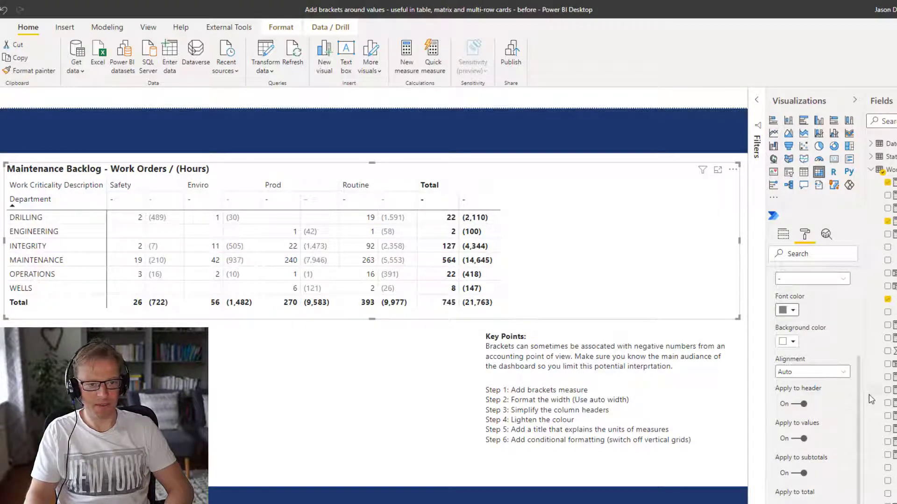
Turn on Apply to total so the grey bracketed-hour formatting also covers the Total column
left_click_drag(860, 402, 859, 439)
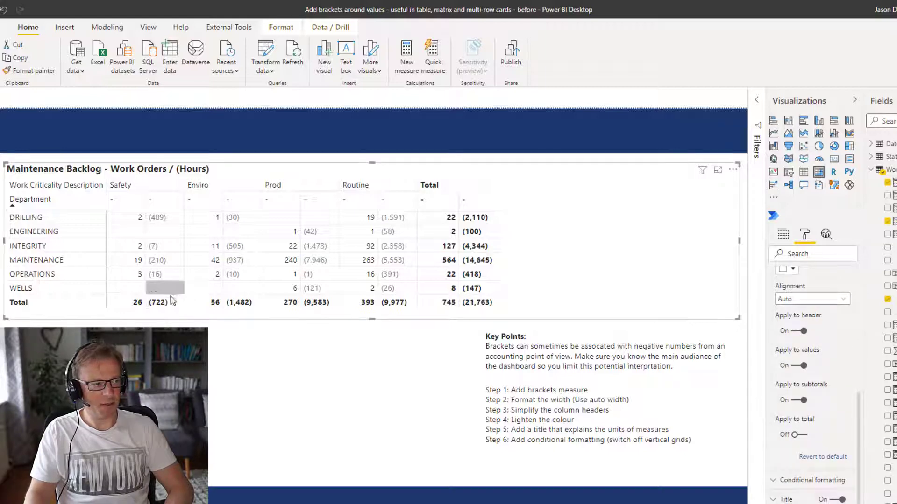
left_click(798, 436)
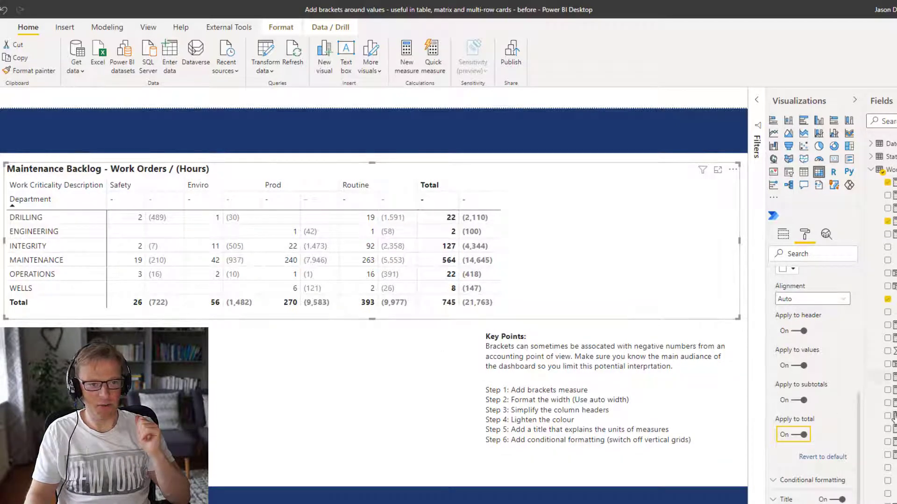
Collapse Field formatting and expand Conditional formatting to view its list of fields
scroll(781, 412, "up", 5)
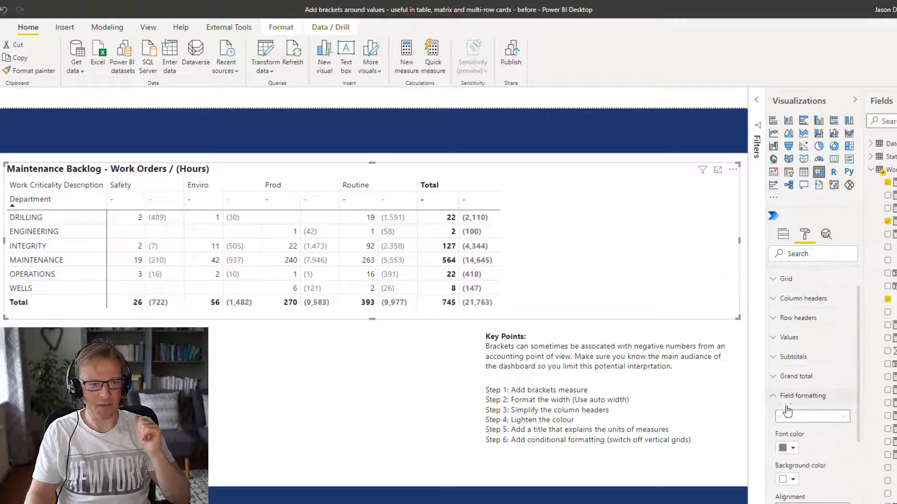
left_click(794, 395)
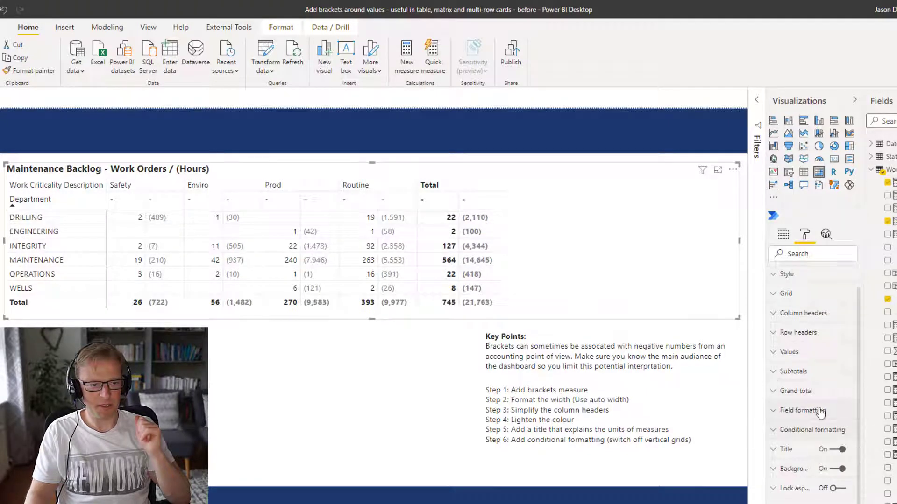
left_click(777, 430)
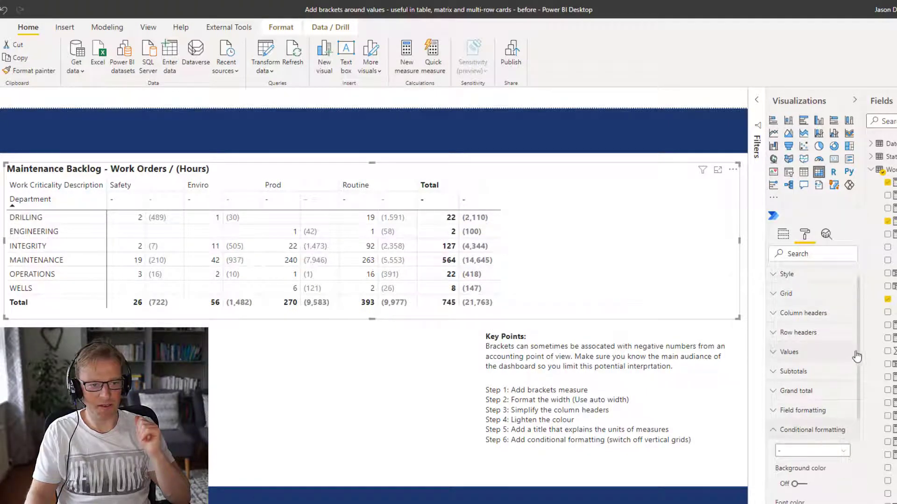
scroll(841, 355, "down", 3)
left_click(828, 342)
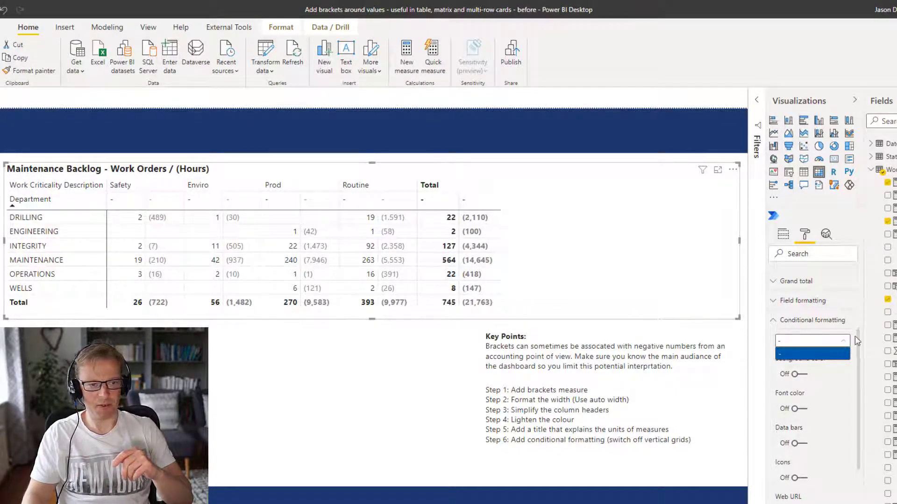
scroll(860, 349, "up", 3)
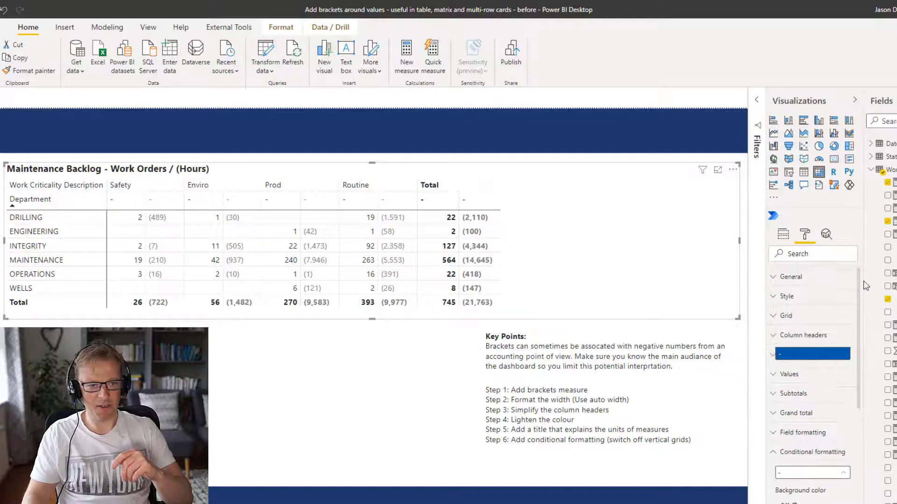
Rename the first Values field to C so the count columns are headed C
left_click(783, 234)
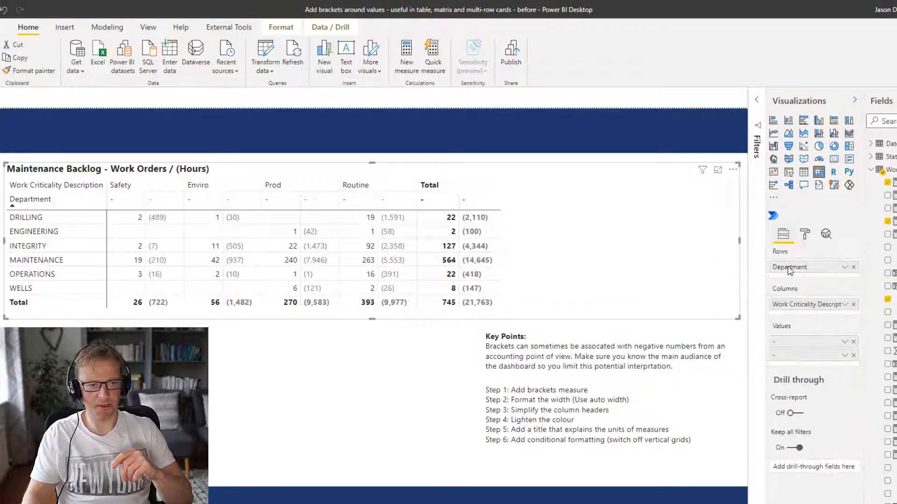
double_click(789, 343)
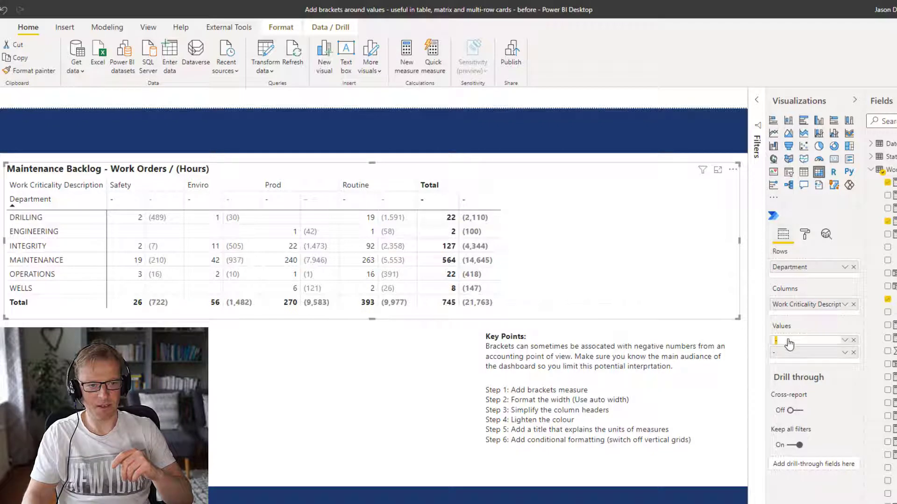
type("H")
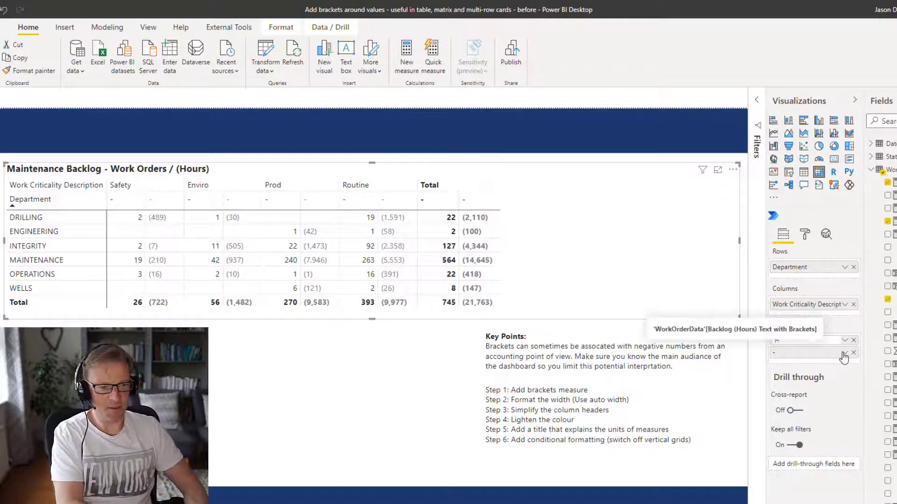
key("Return")
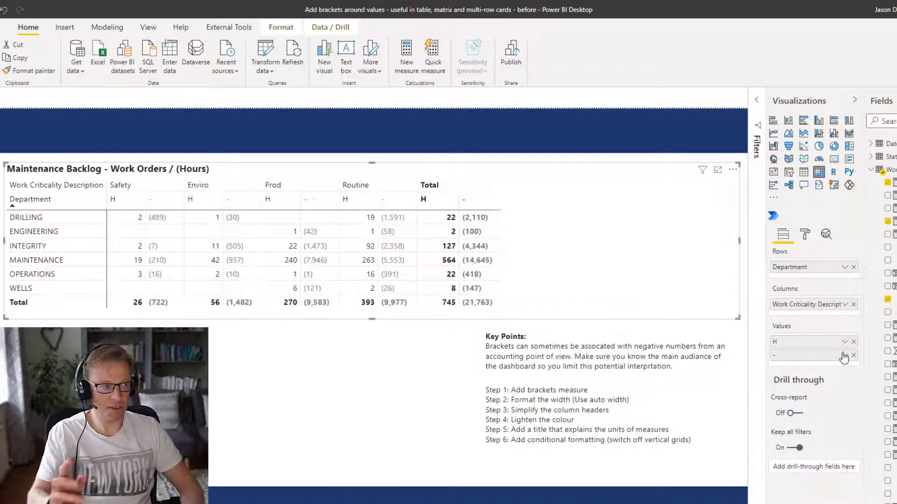
double_click(810, 345)
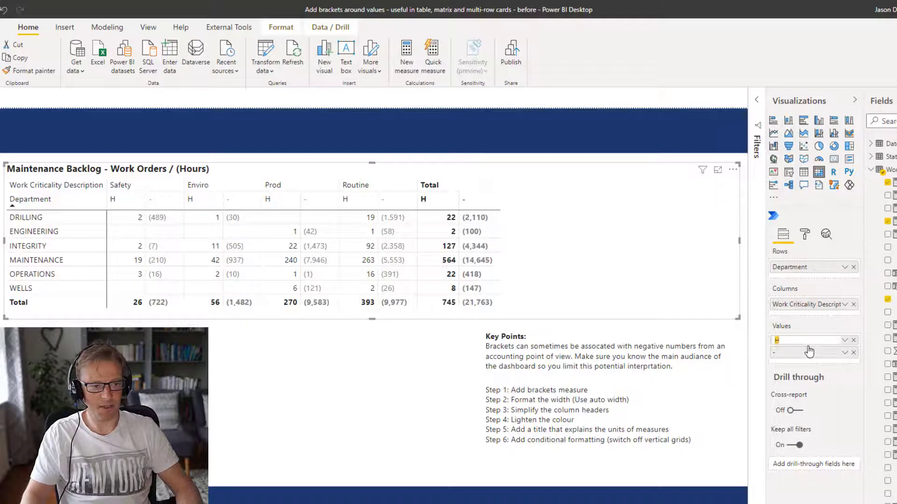
key("Return")
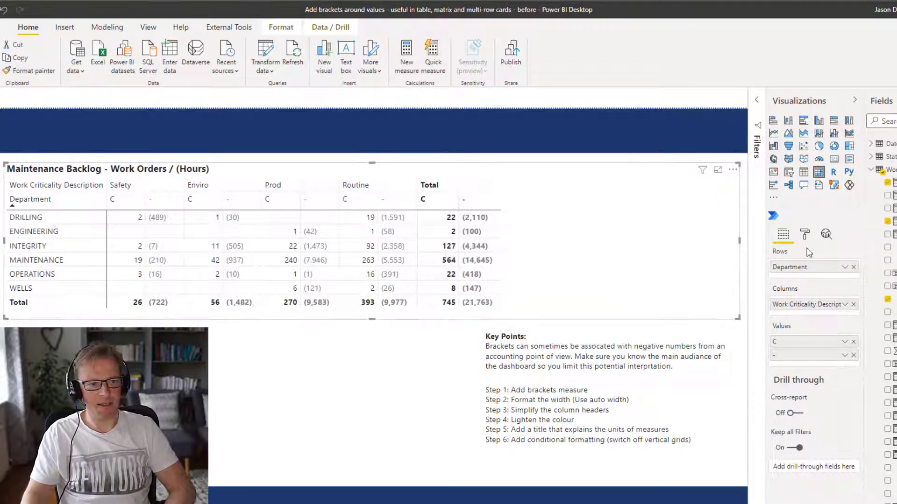
left_click(804, 234)
Turn on background colour conditional formatting for the C count field
left_click(822, 452)
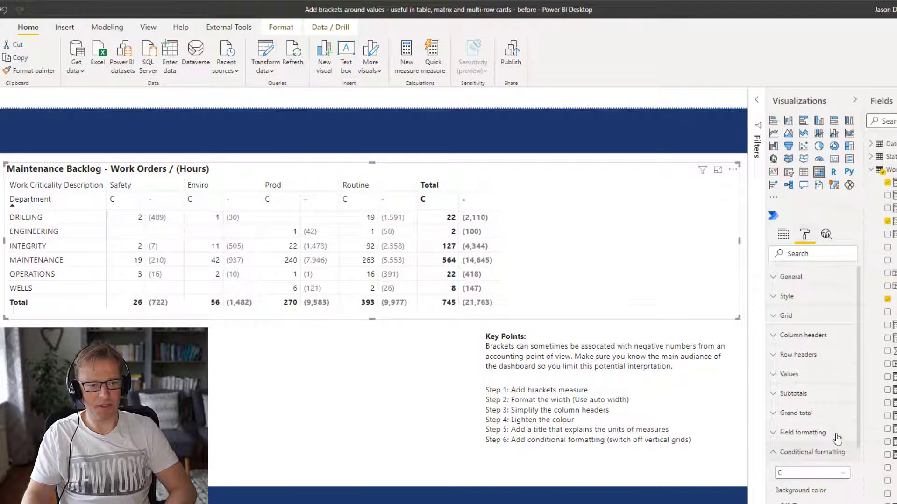
left_click(825, 473)
left_click(794, 486)
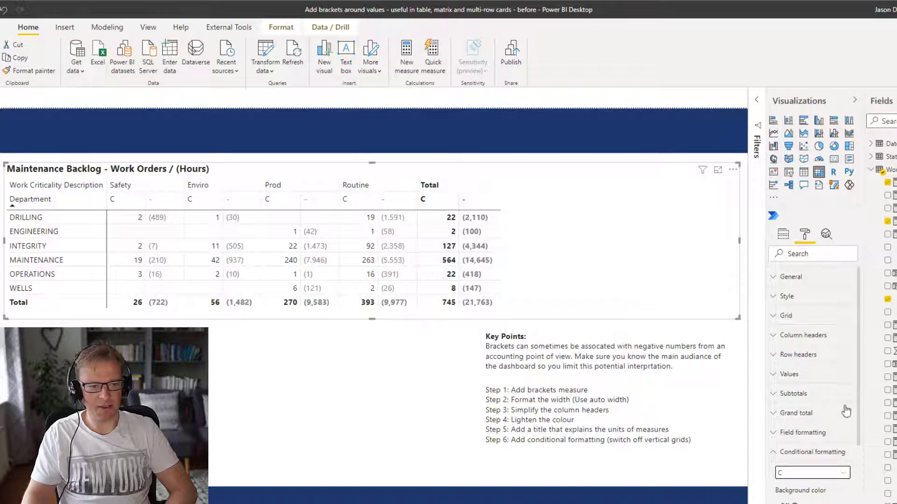
scroll(860, 378, "down", 3)
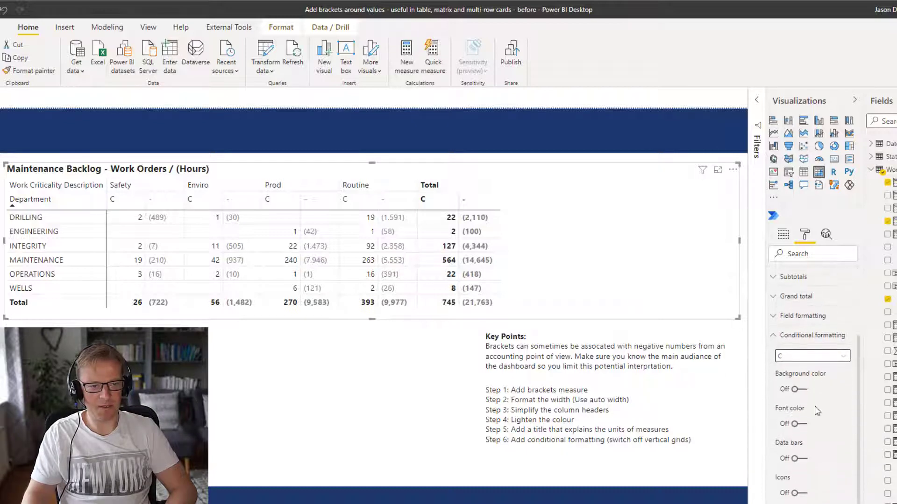
left_click(800, 391)
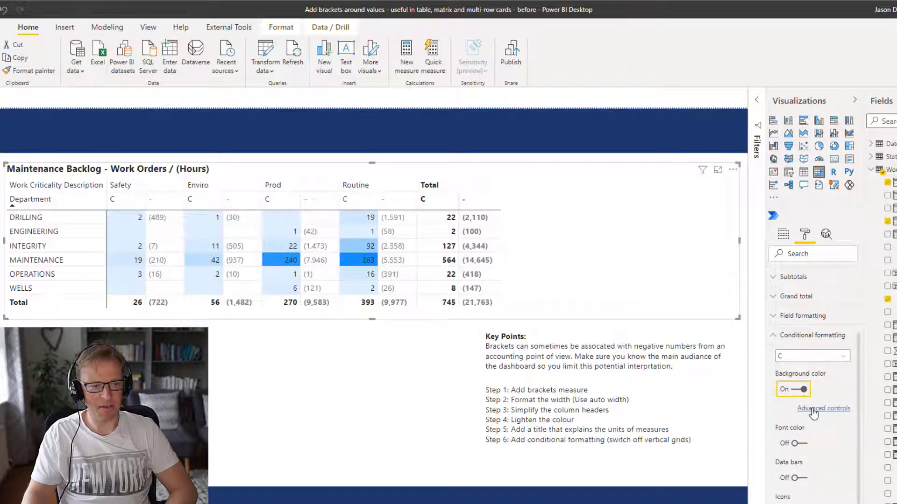
Set a colour scale background from white at the minimum to red at the maximum
left_click(812, 411)
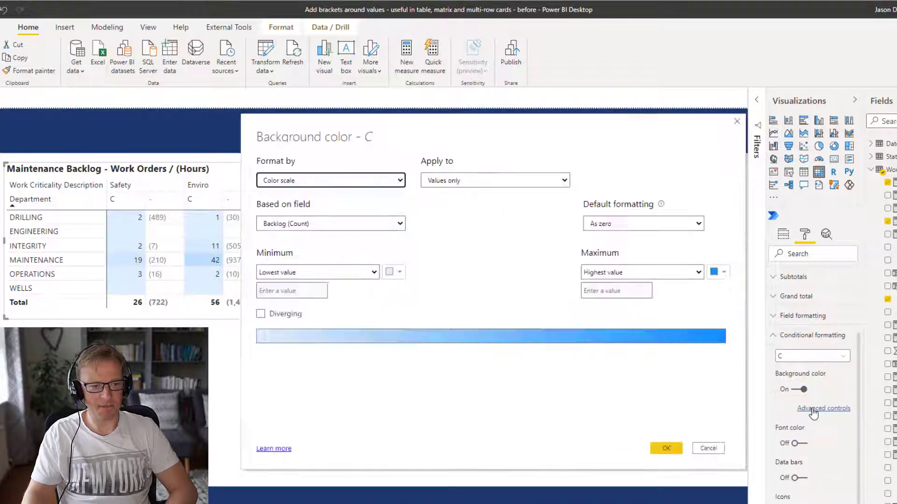
left_click(309, 185)
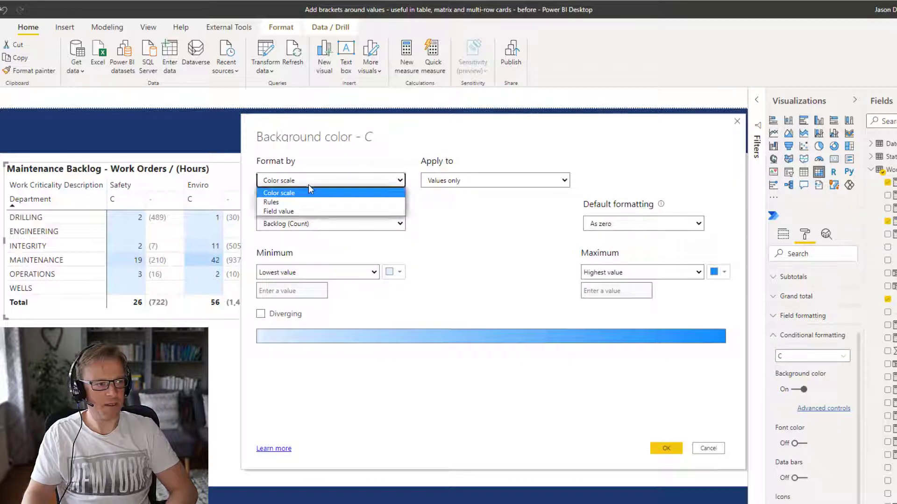
left_click(308, 185)
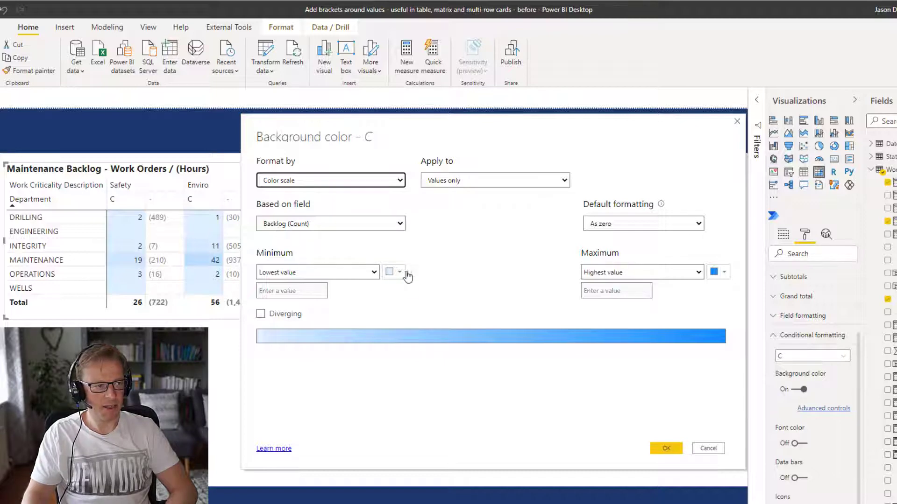
left_click(394, 273)
left_click(395, 284)
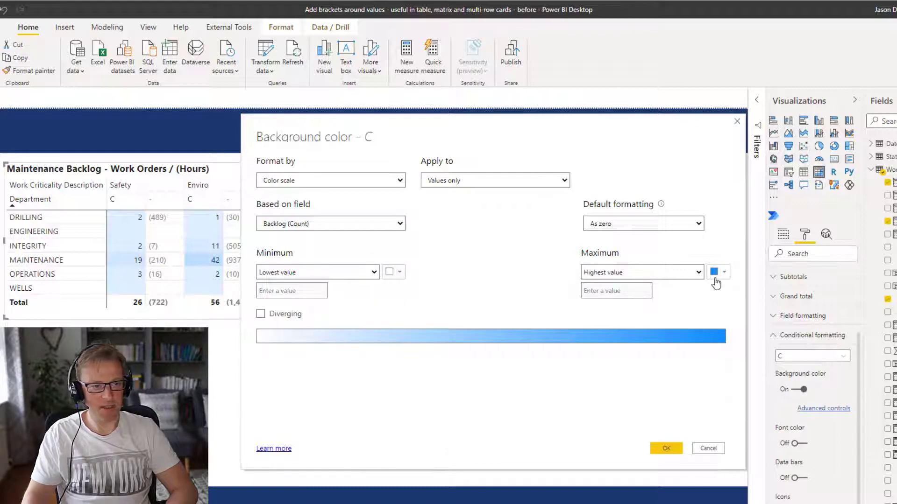
left_click(723, 273)
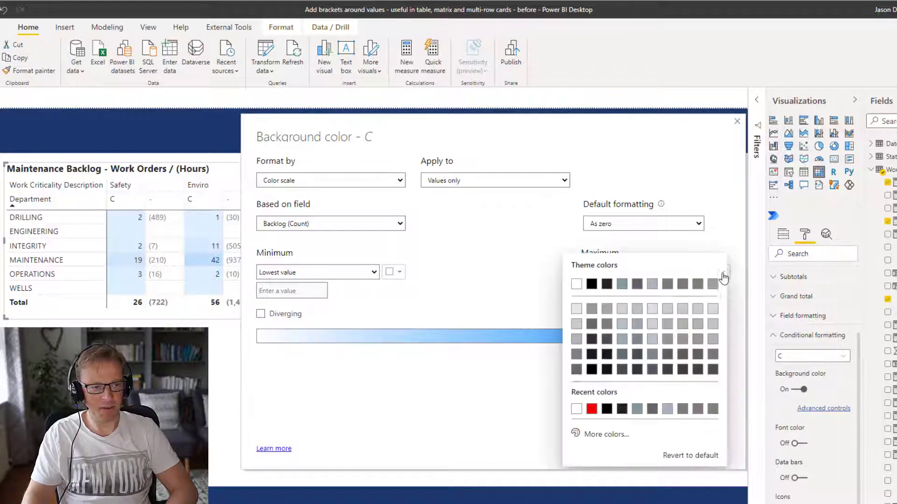
left_click(591, 410)
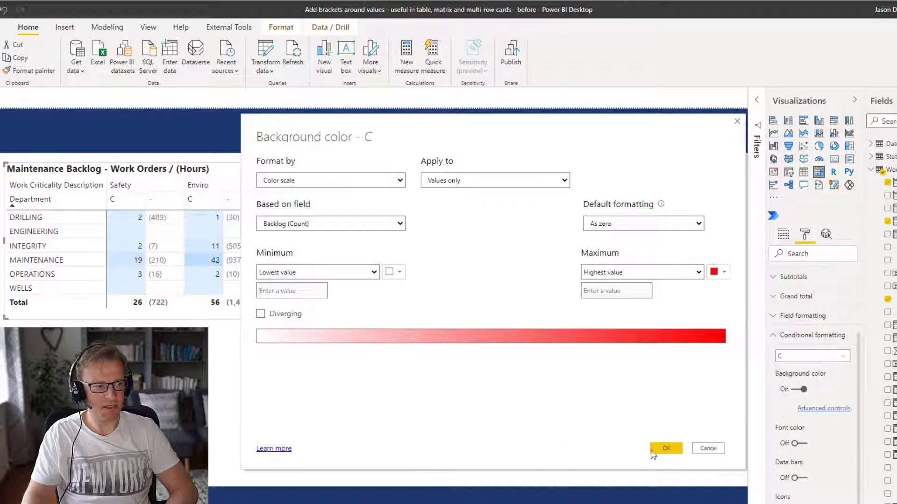
left_click(675, 451)
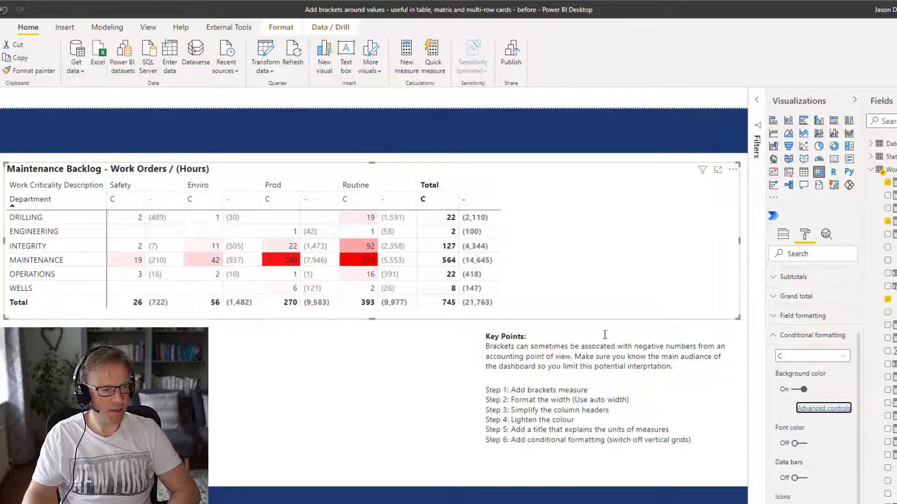
Rename the C field to '-' and sort departments by Total, highest first
left_click(782, 236)
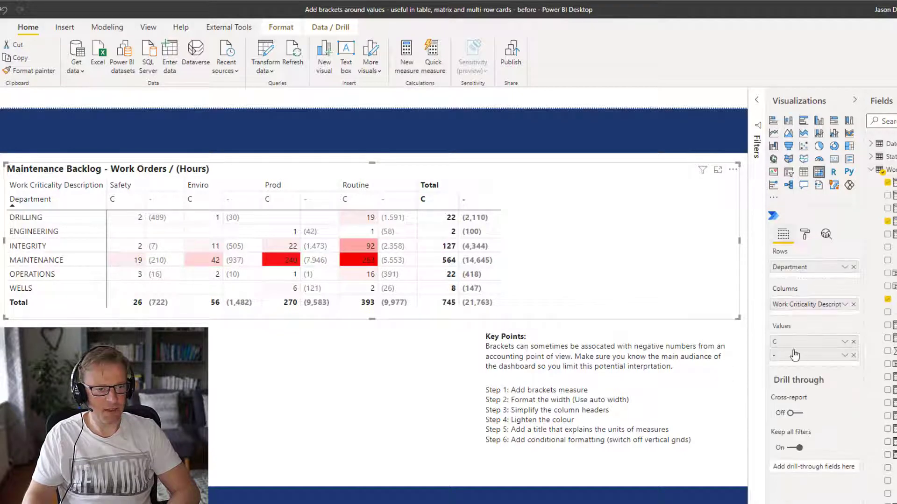
double_click(810, 340)
type("-")
key("Return")
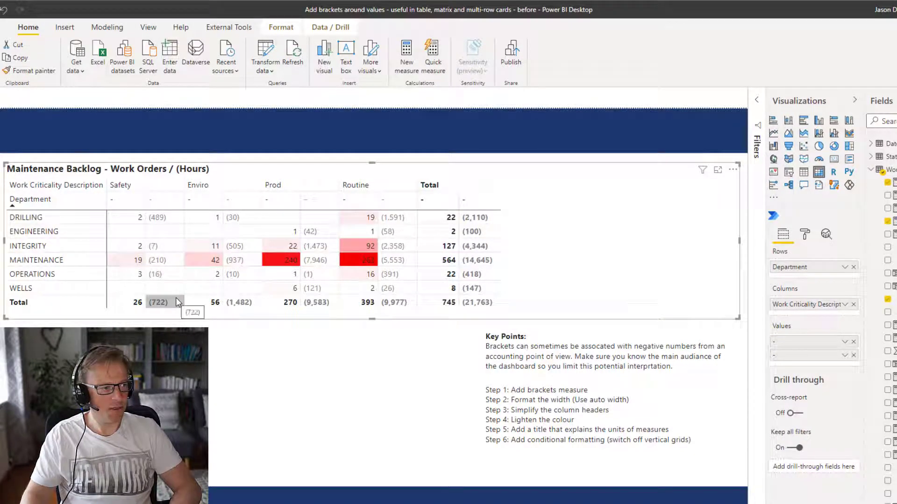
left_click(430, 205)
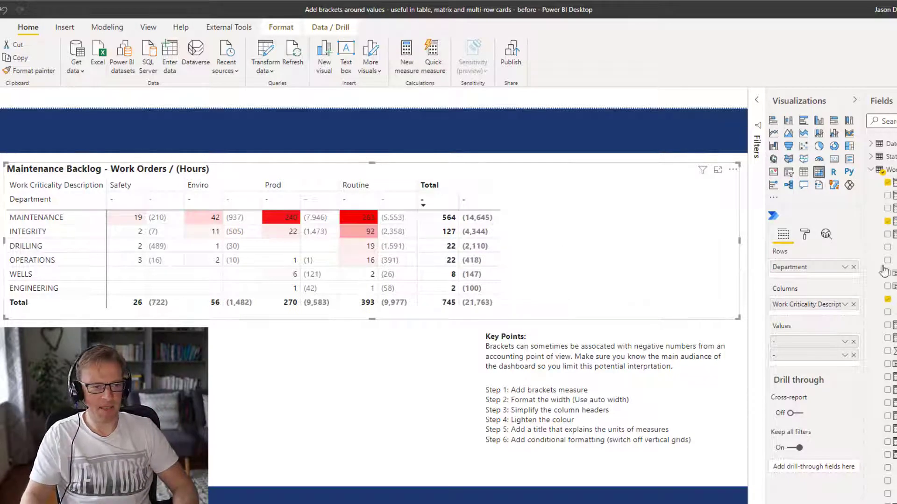
Bring back the matrix's formatting options in the Visualizations pane
left_click(805, 234)
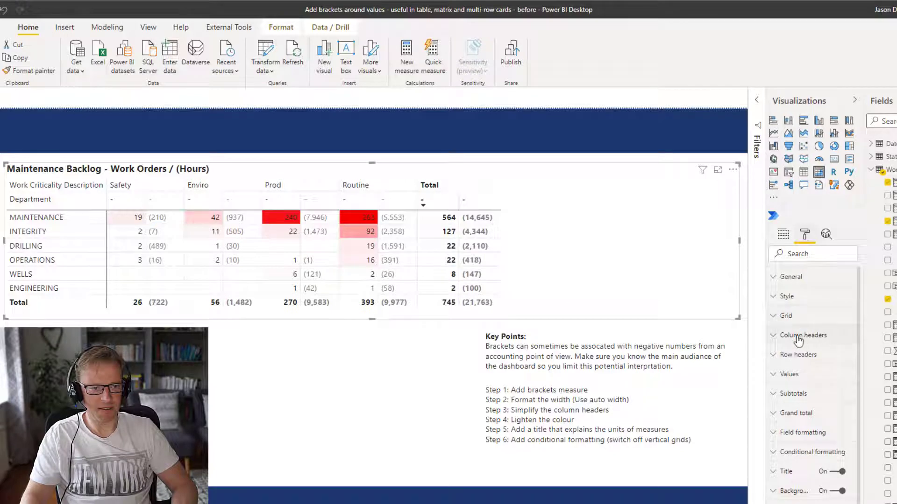
Switch off vertical grid lines, keep horizontal ones, and narrow the matrix to fit its columns
left_click(791, 316)
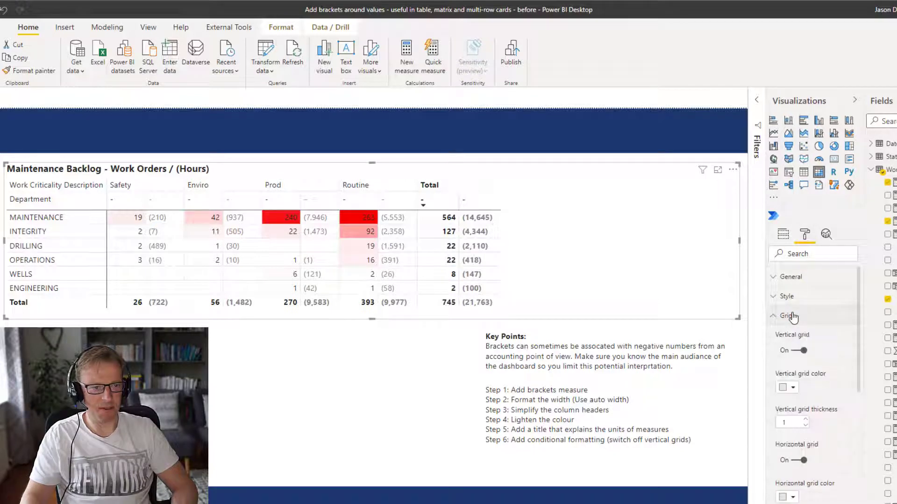
left_click(804, 354)
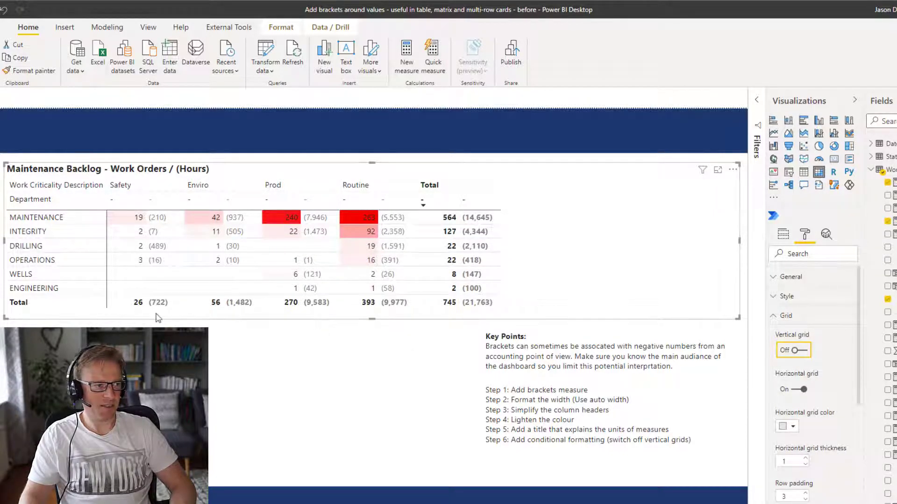
left_click(802, 392)
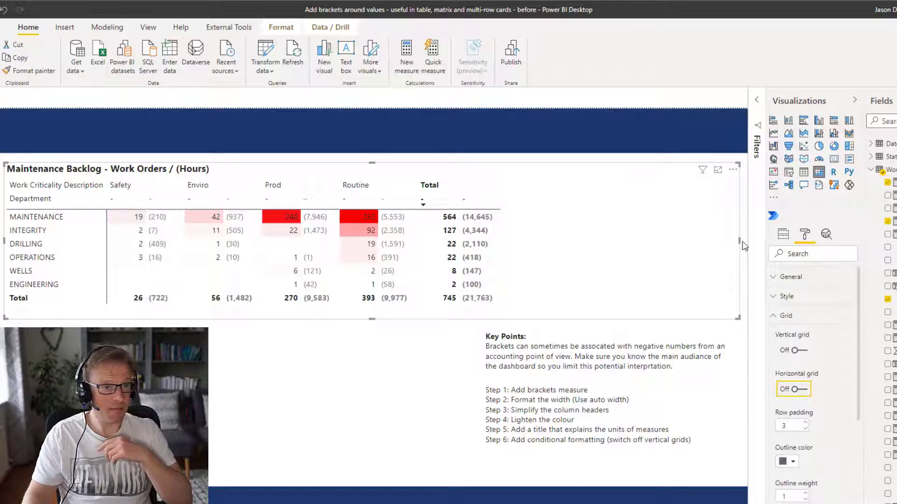
left_click_drag(739, 241, 511, 241)
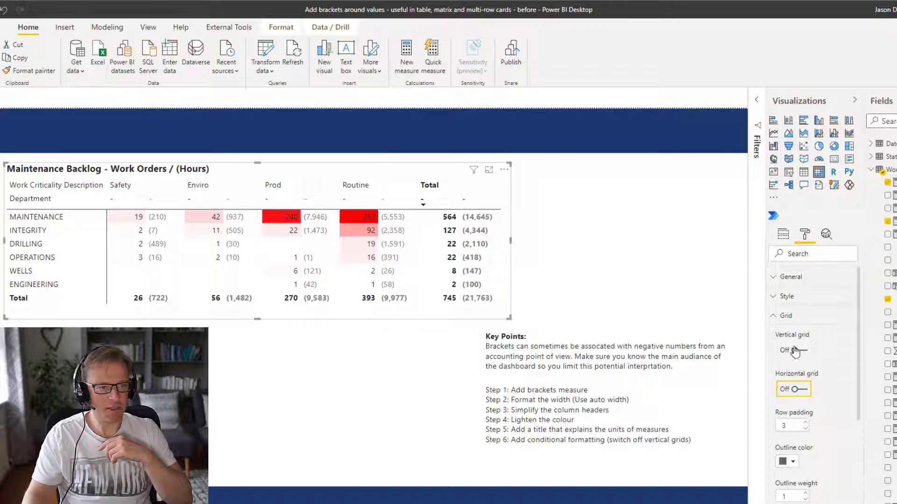
left_click(794, 390)
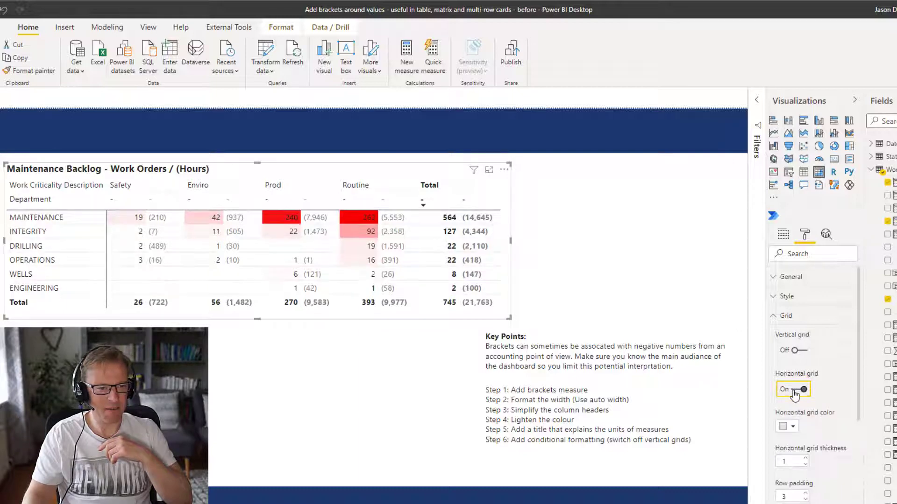
left_click(247, 389)
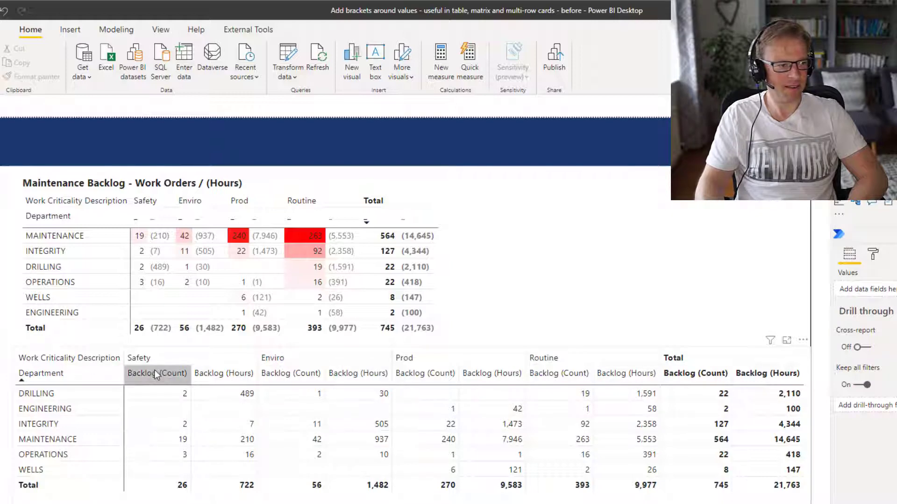
Test cross-filtering by Safety and DRILLING, then clear the filters and deselect the visuals
left_click(185, 352)
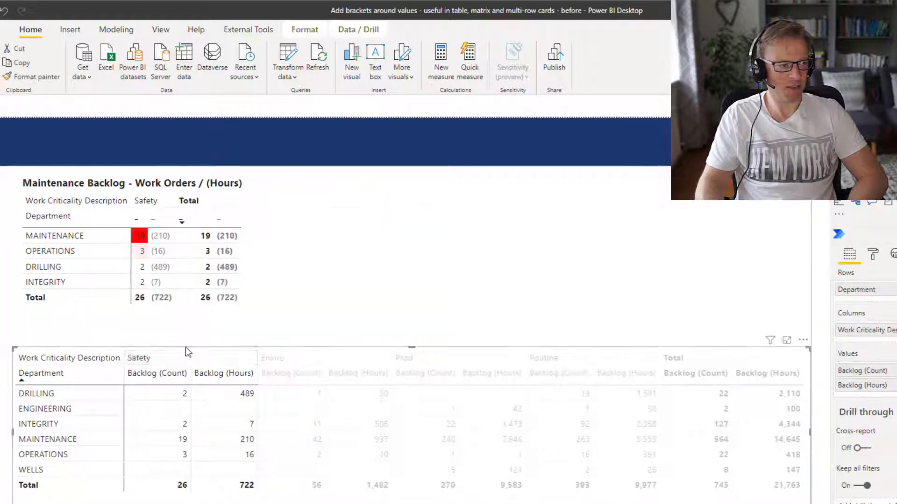
left_click(485, 320)
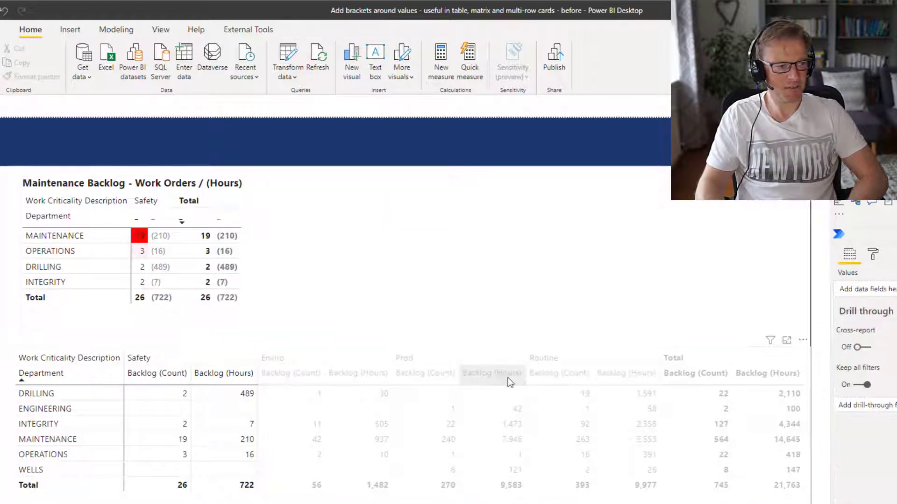
left_click(154, 392)
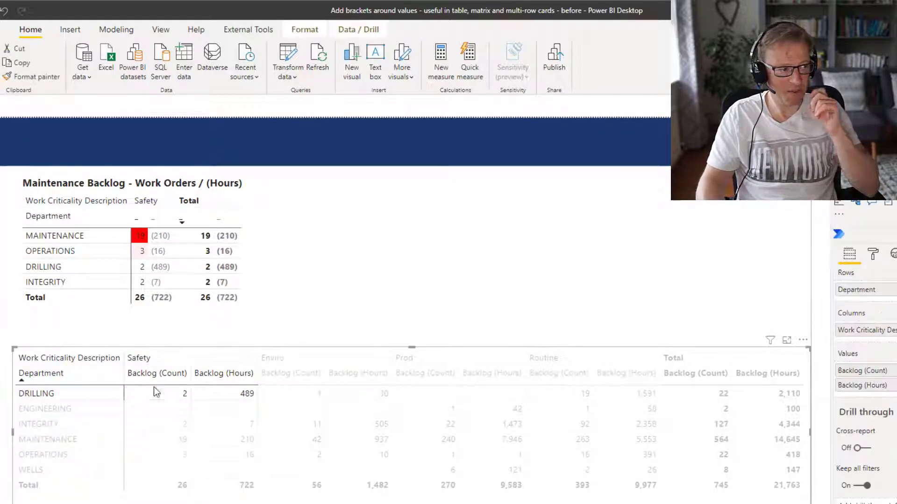
left_click(172, 394)
left_click(613, 247)
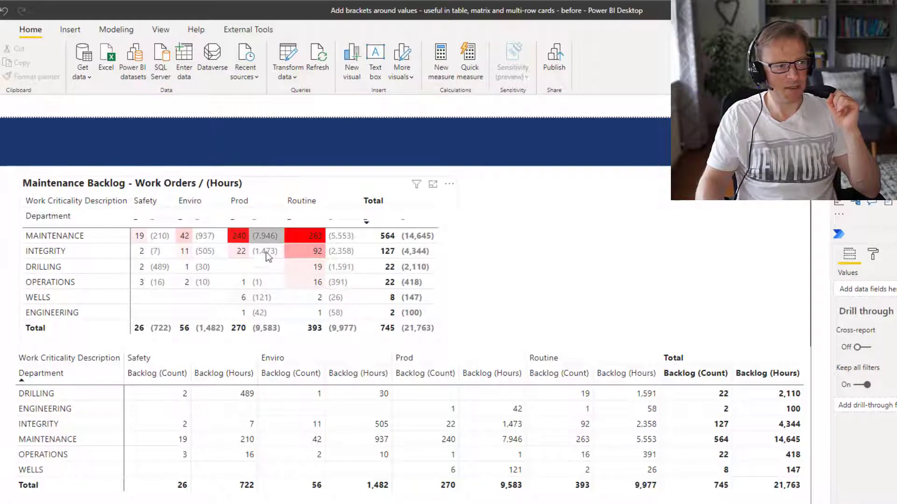